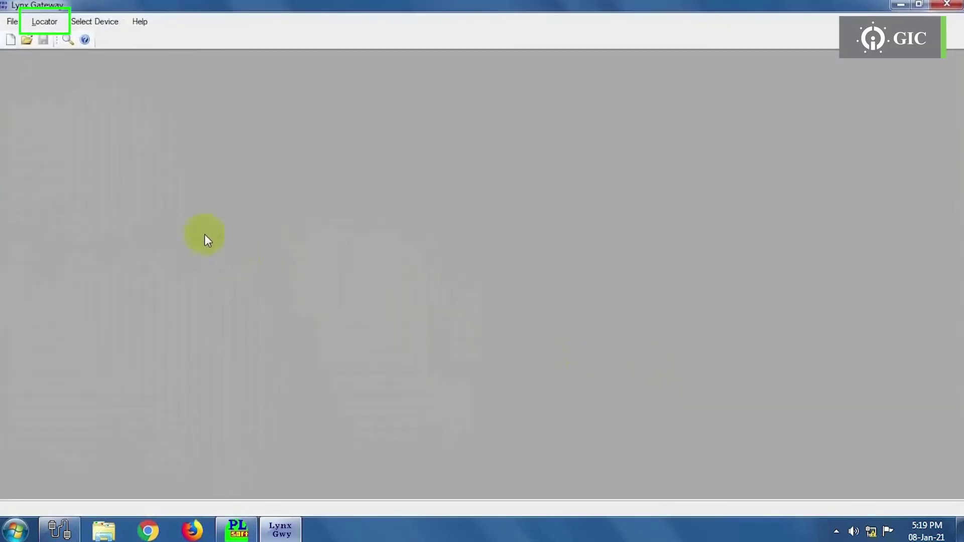
- Run Lynx Locator to list the gateway module at 192.168.10.10
left_click(43, 21)
left_click(44, 38)
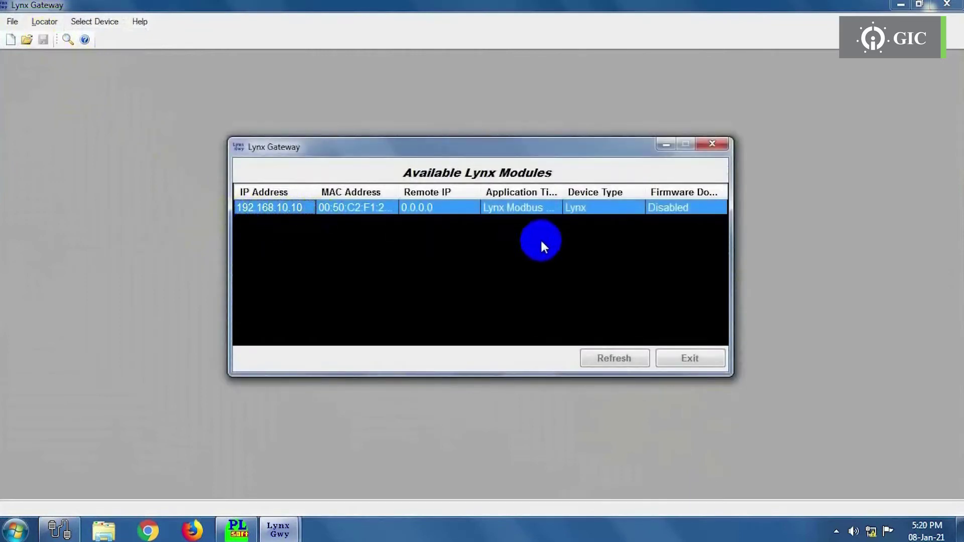
- Open the Local Area Connection's advanced IPv4 settings, showing fixed address 192.168.0.225
left_click(667, 145)
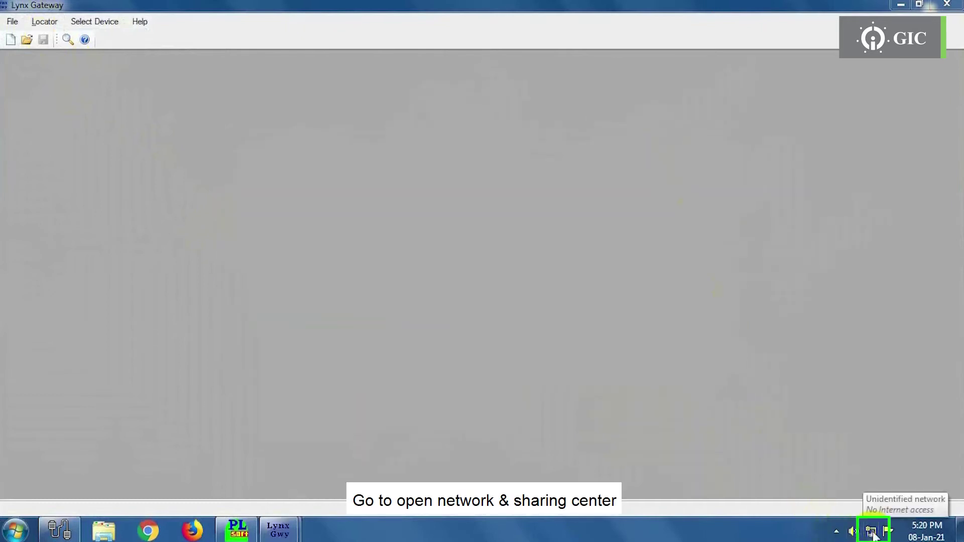
right_click(872, 534)
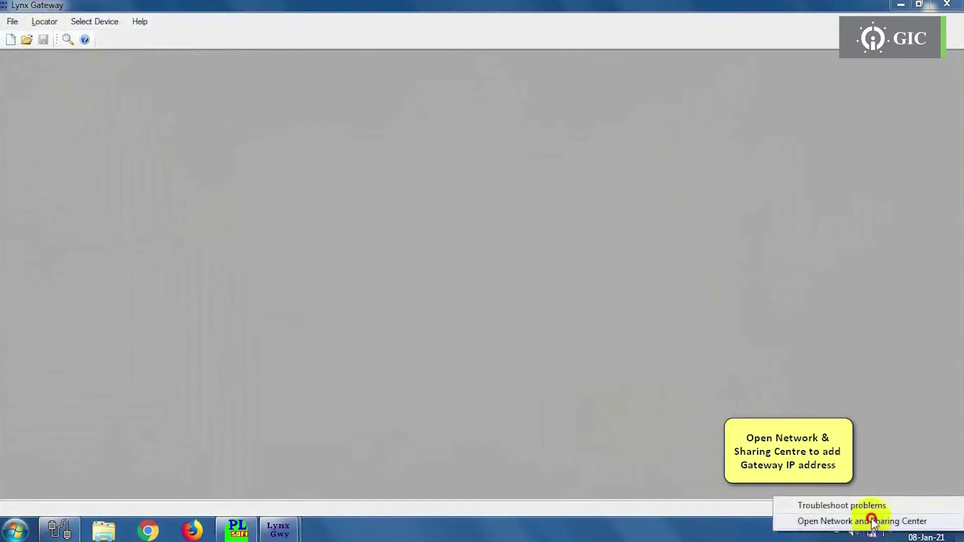
left_click(873, 522)
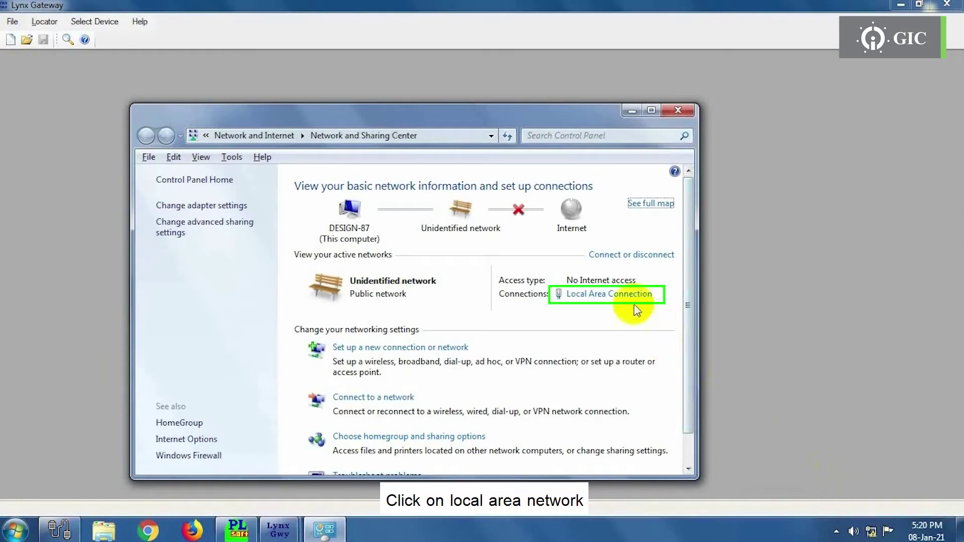
left_click(621, 298)
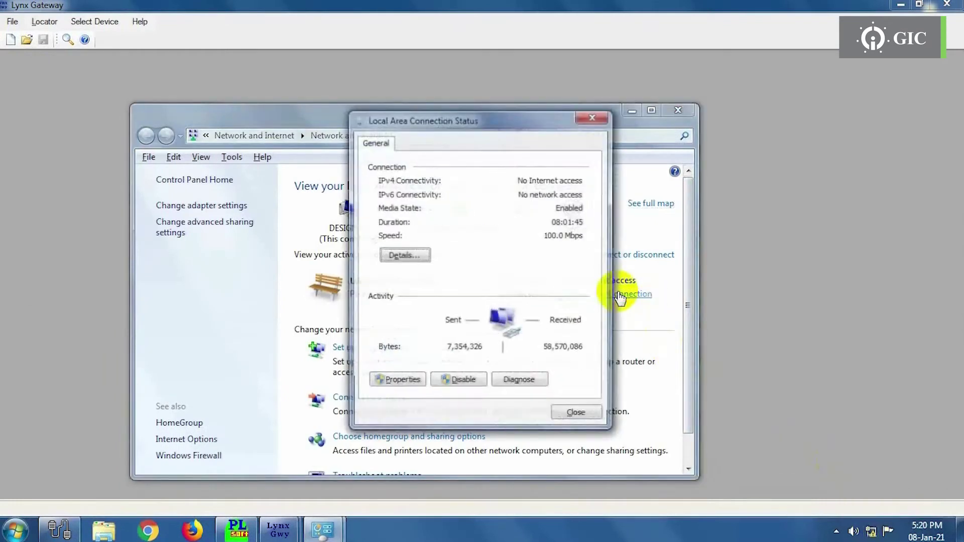
left_click(394, 383)
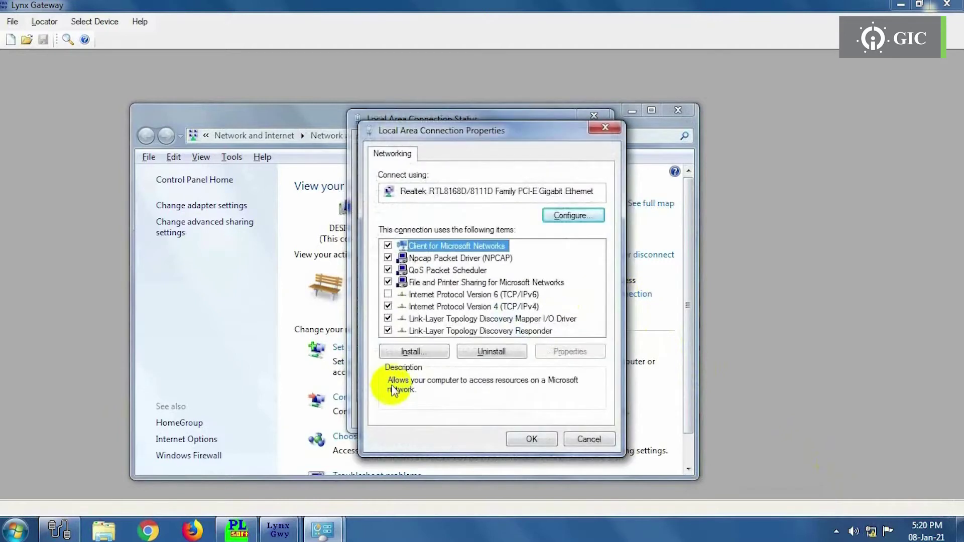
left_click(486, 308)
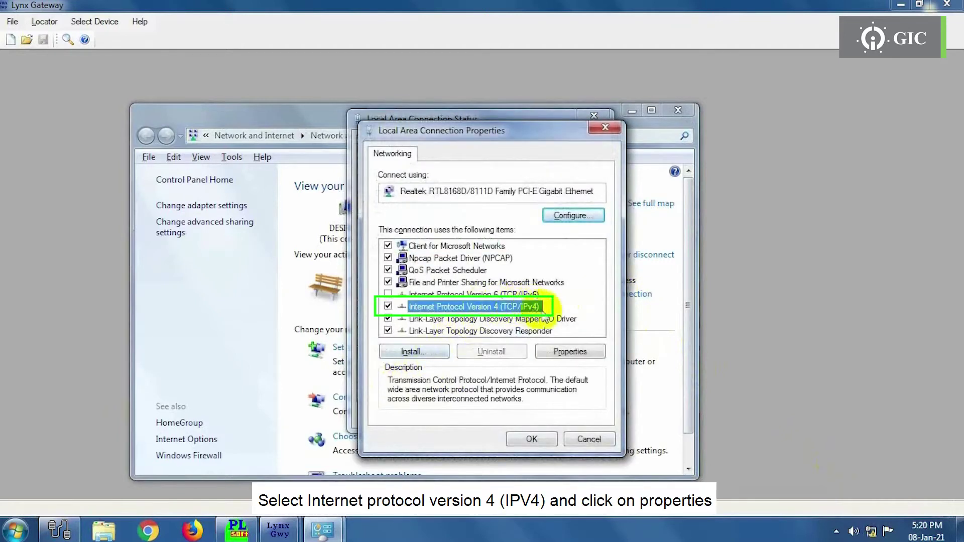
left_click(566, 353)
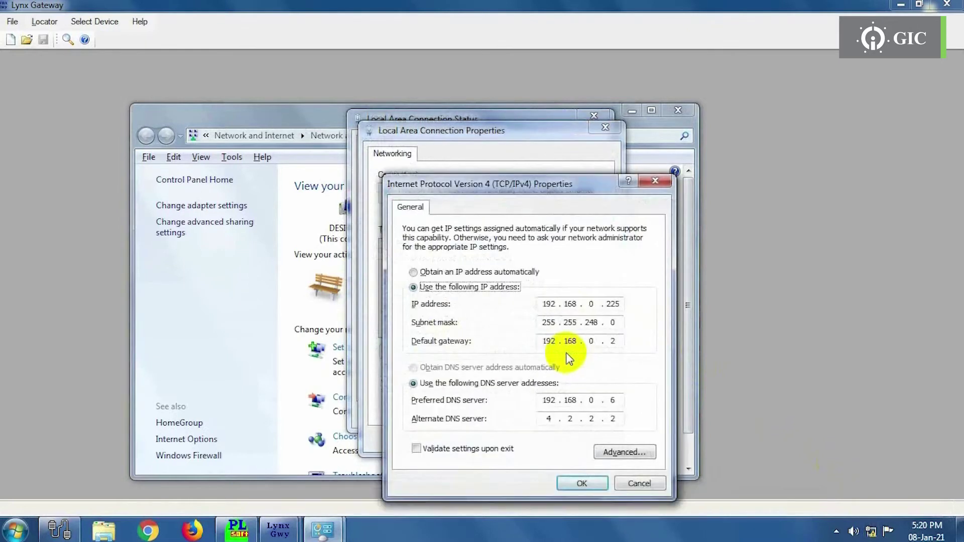
left_click(623, 451)
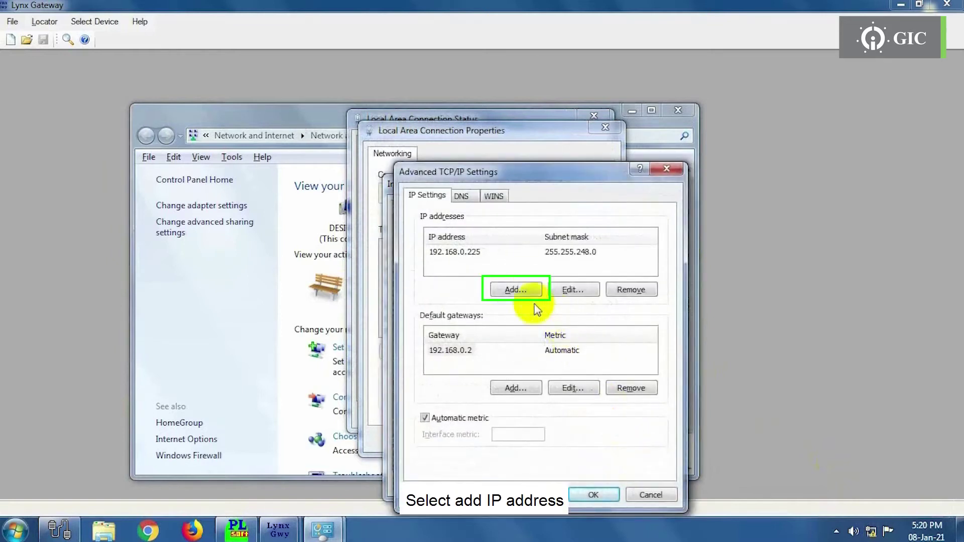
- Add IP address 192.168.10.50 with subnet mask 255.255.255.0 to the IP address list
left_click(516, 290)
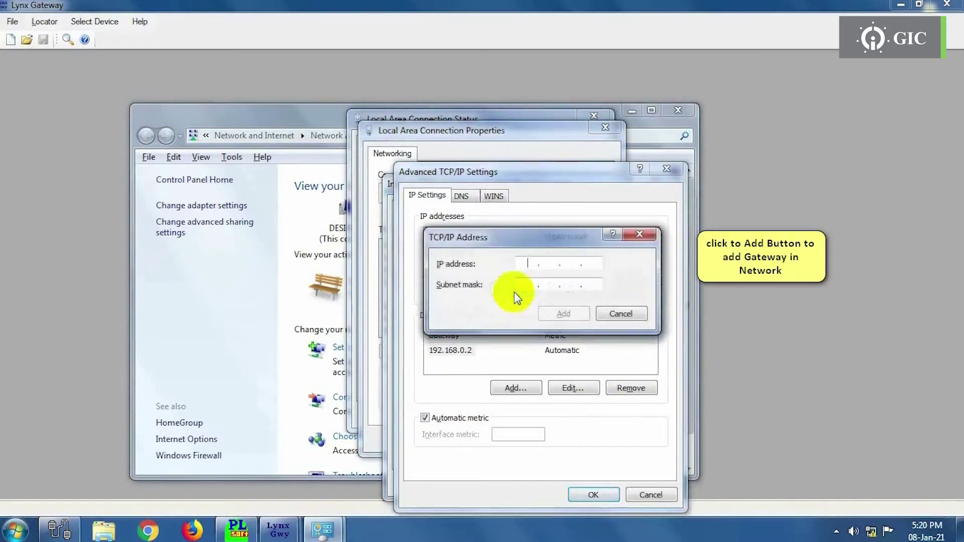
type("192 . 16")
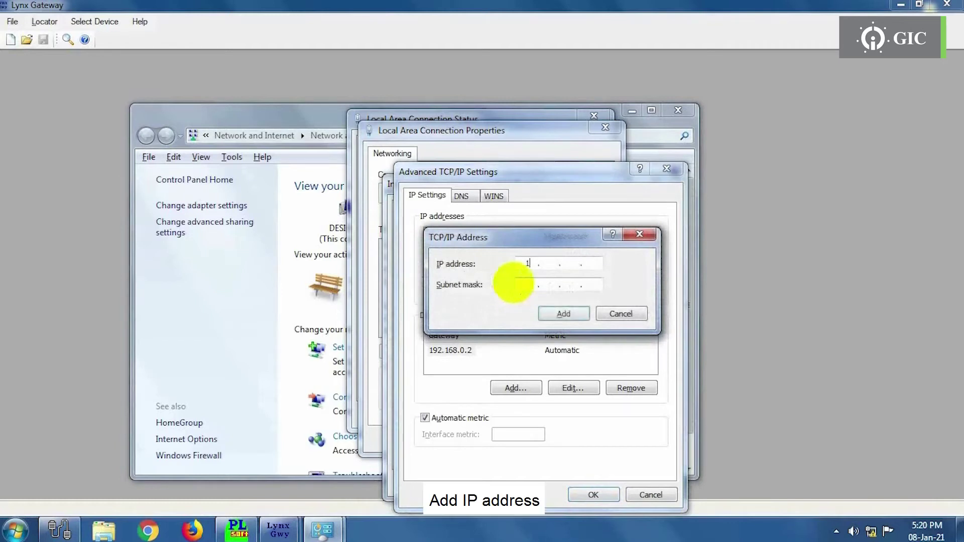
type("8 . 10")
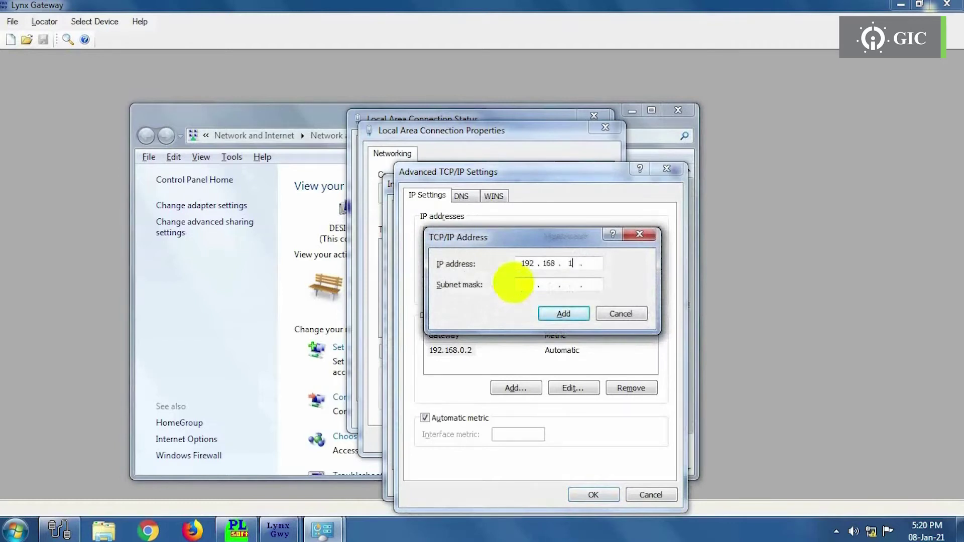
left_click(522, 284)
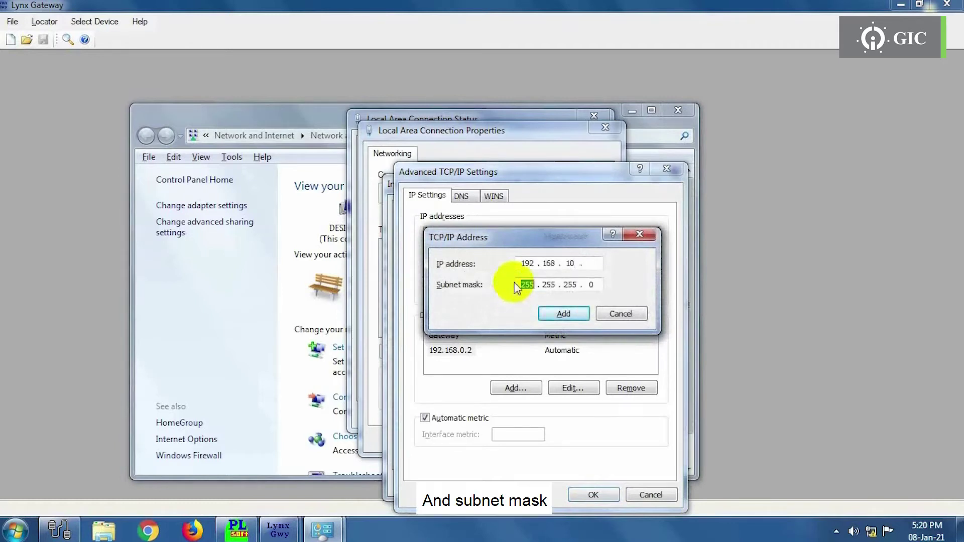
left_click(594, 267)
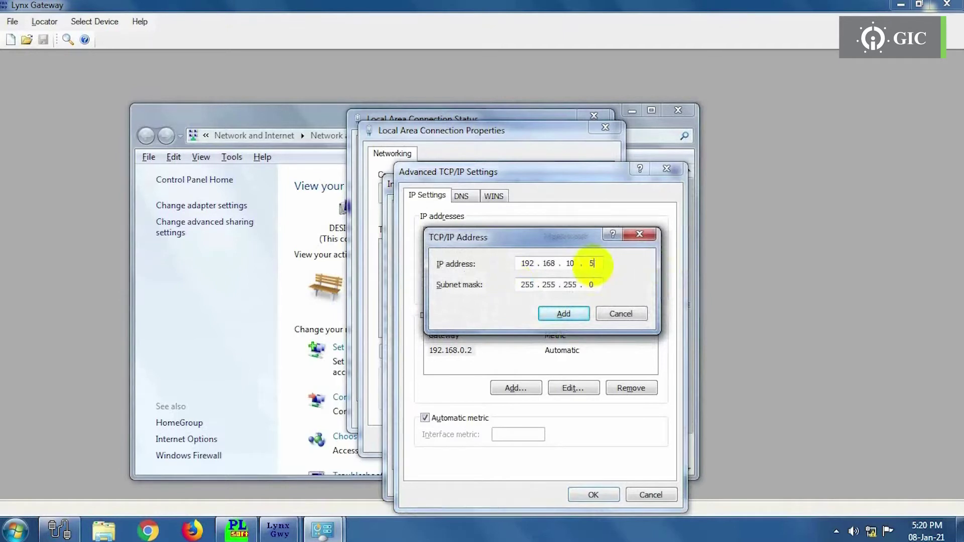
type("50")
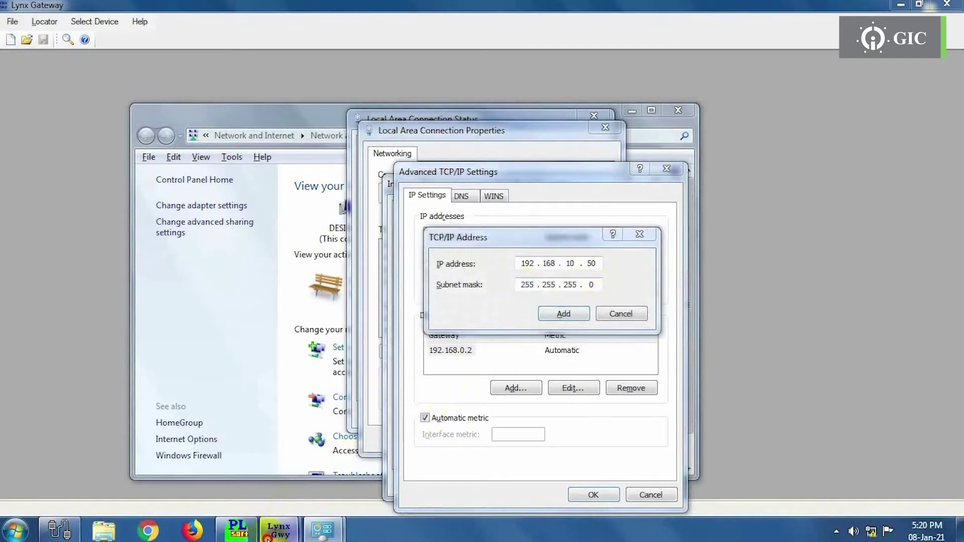
left_click(335, 485)
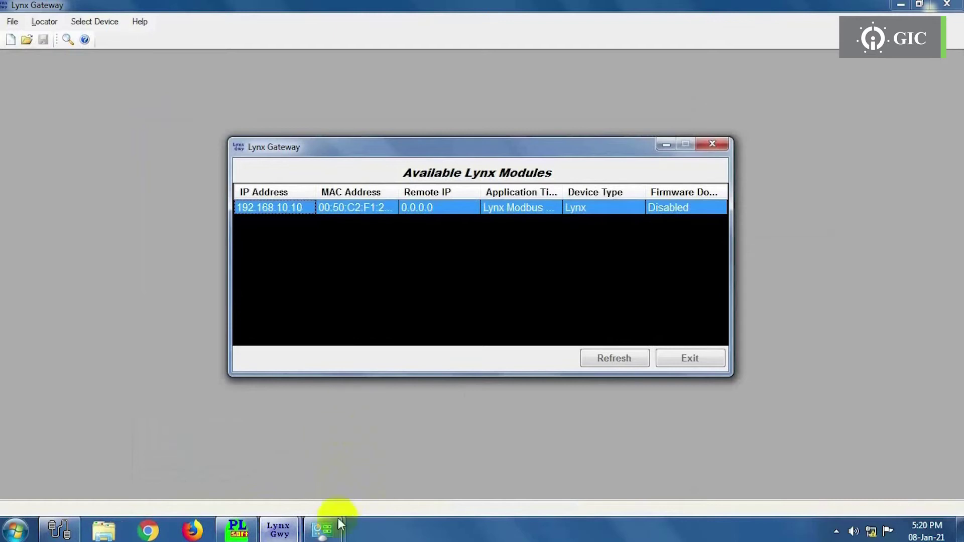
mouse_move(332, 525)
left_click(404, 467)
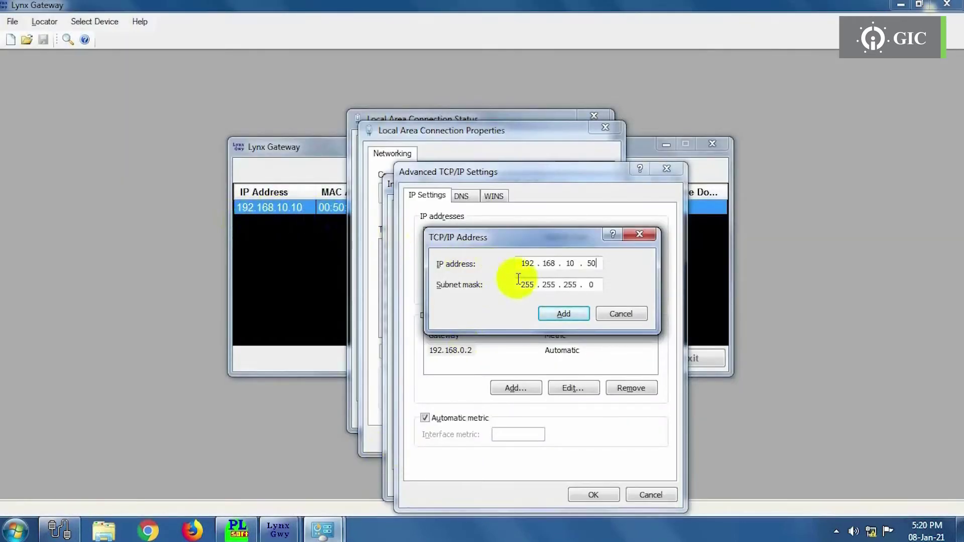
left_click(578, 315)
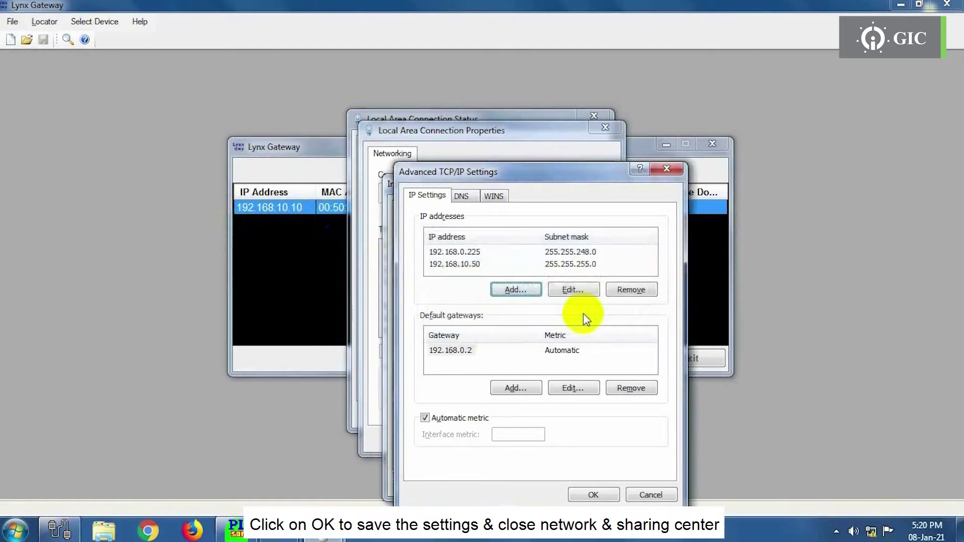
- Confirm the TCP/IP and IPv4 settings and close the connection windows
left_click(591, 495)
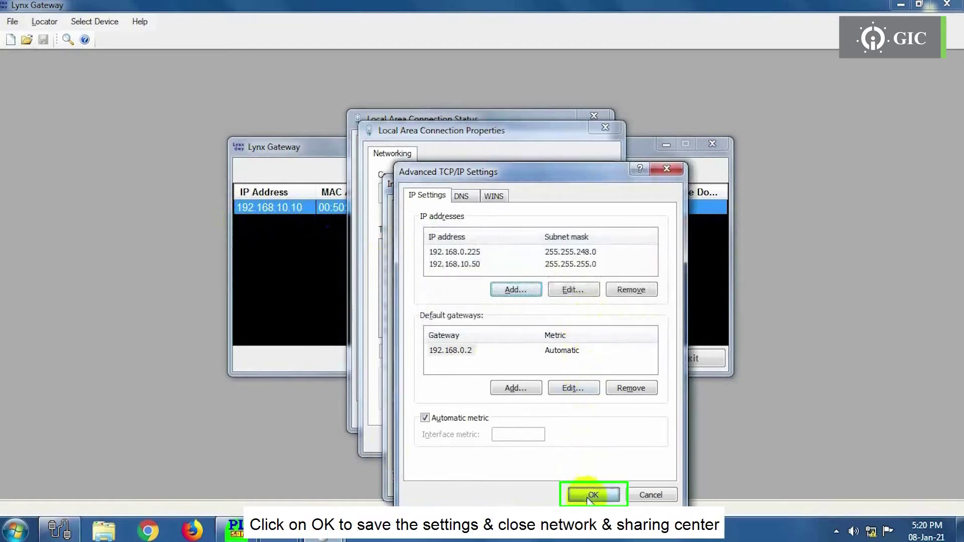
left_click(582, 483)
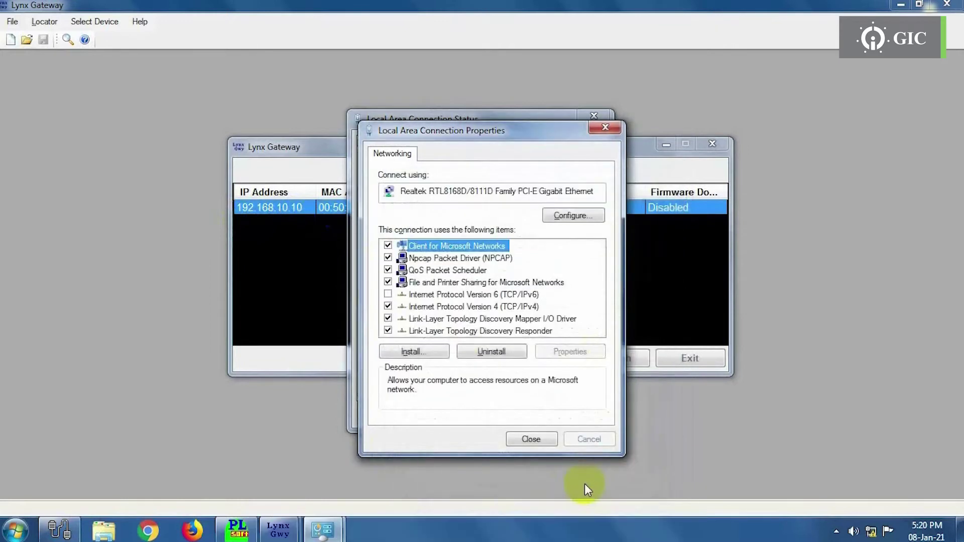
left_click(538, 439)
left_click(581, 414)
left_click(666, 144)
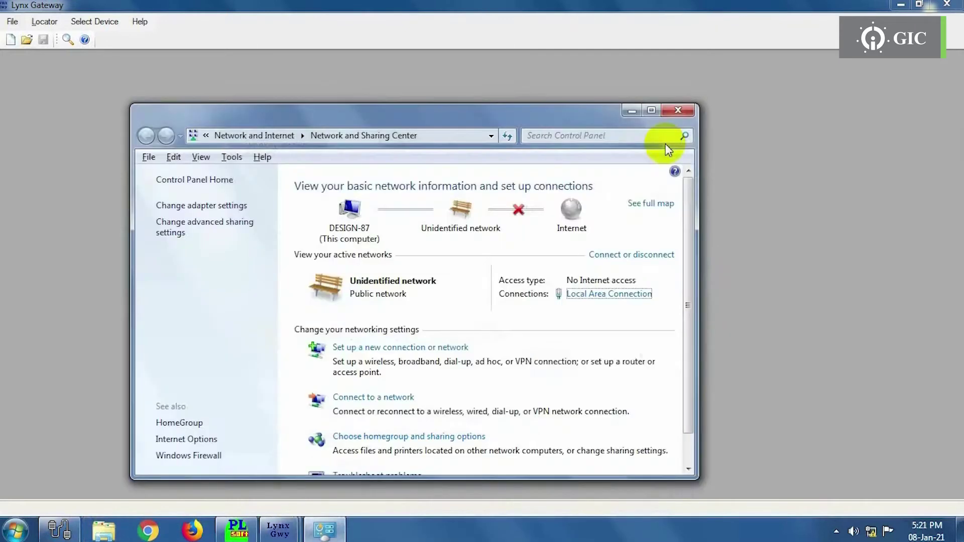
- Close the Network and Sharing Center, returning to the Lynx Gateway window
left_click(673, 110)
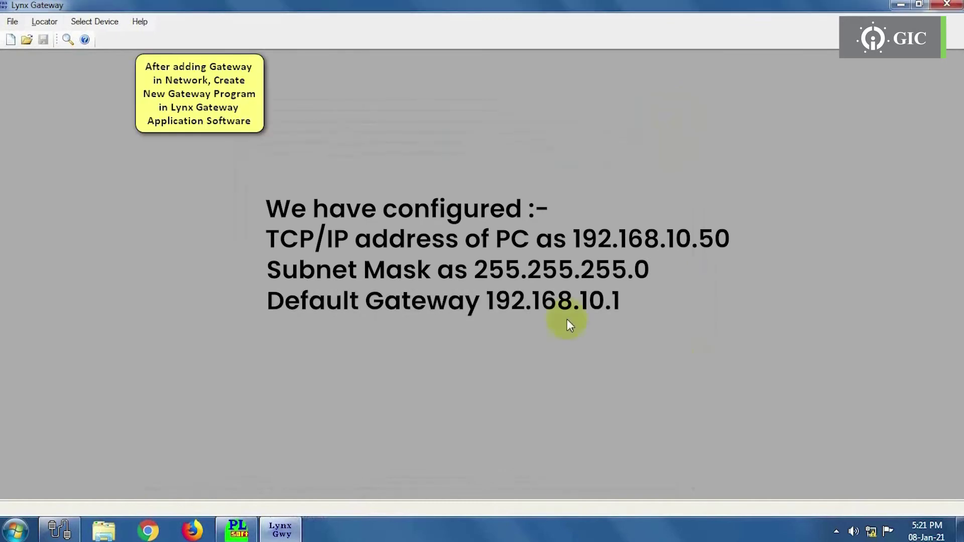
left_click(12, 21)
- Start a new project with device type Lynx and project name 'test with PLC'
left_click(20, 41)
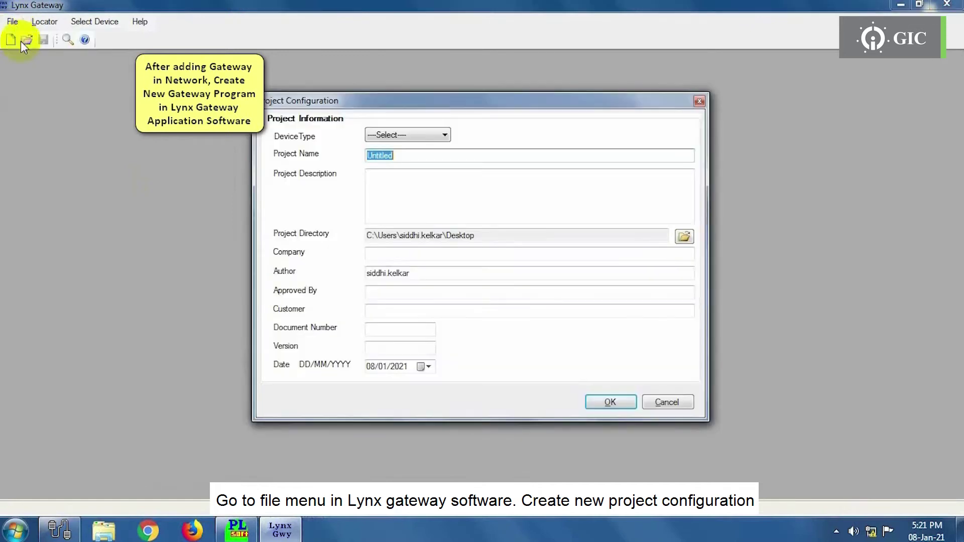
left_click(442, 133)
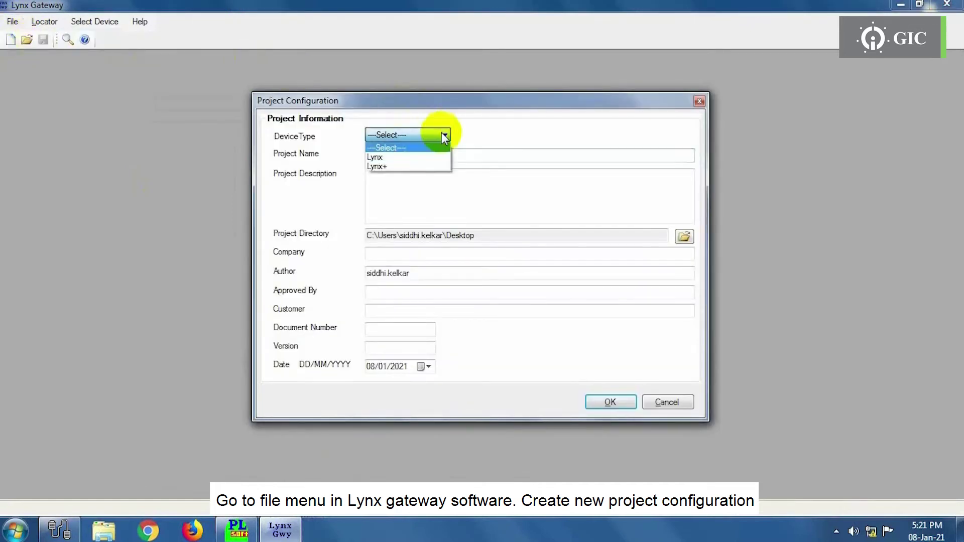
left_click(442, 159)
key("Tab")
type("test ")
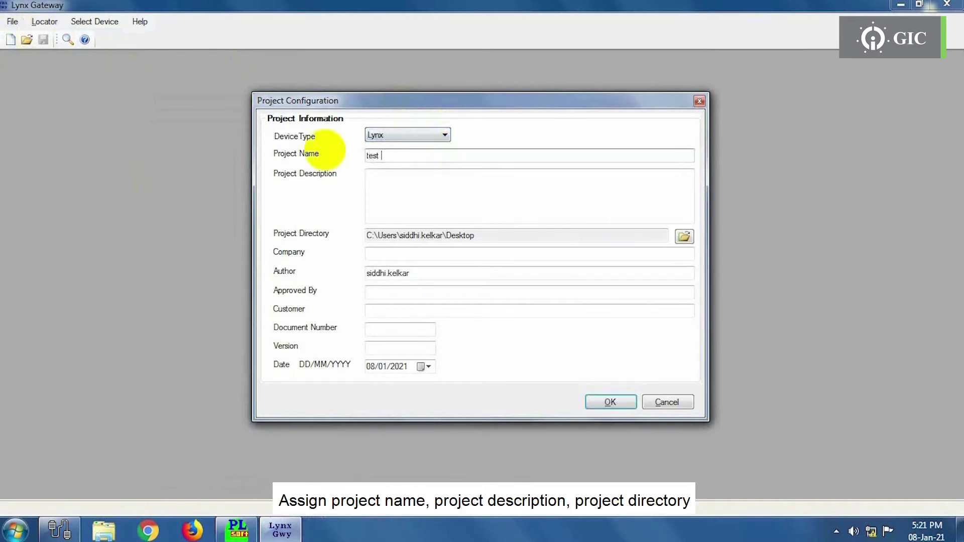
type("with PLC")
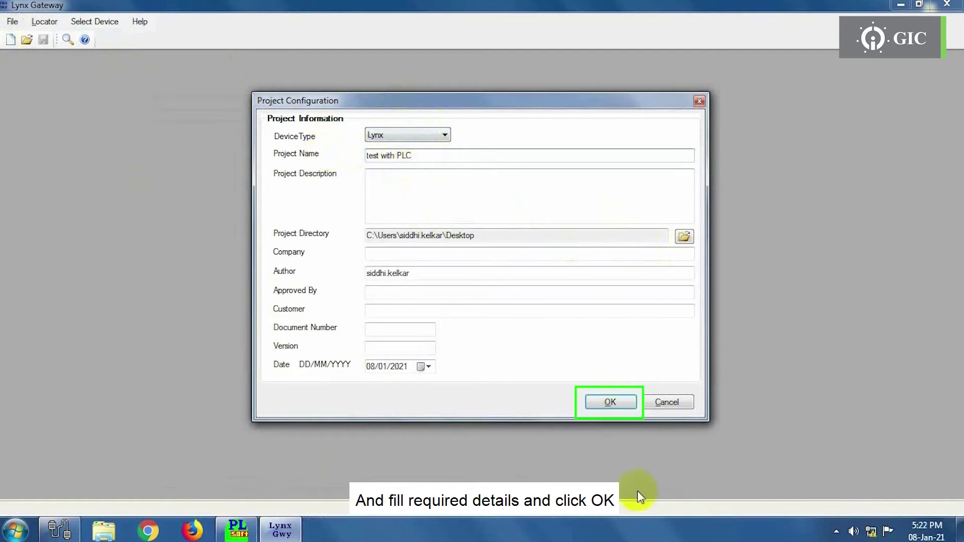
left_click(600, 401)
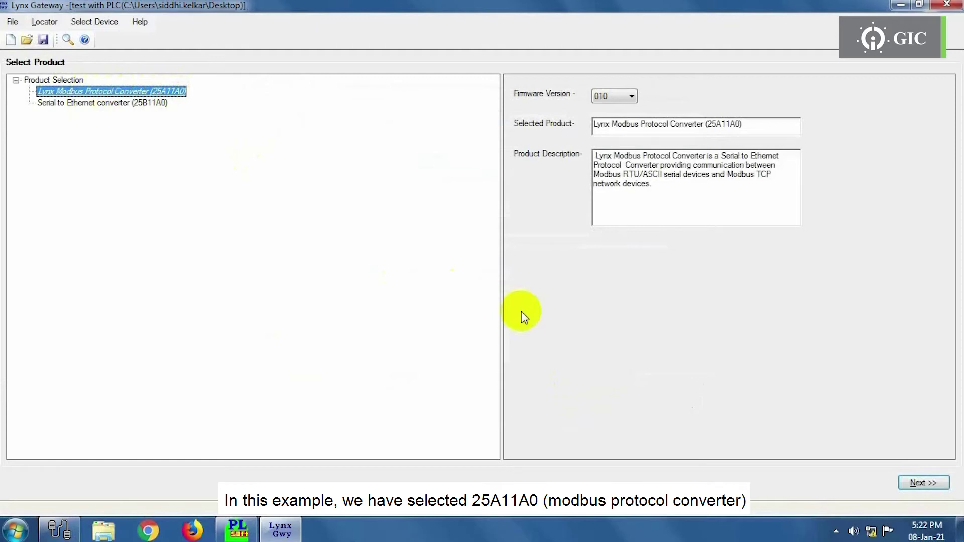
- Choose Modbus RTU Master for Driver1 and Modbus TCP Server (Slave) for Driver2
left_click(919, 483)
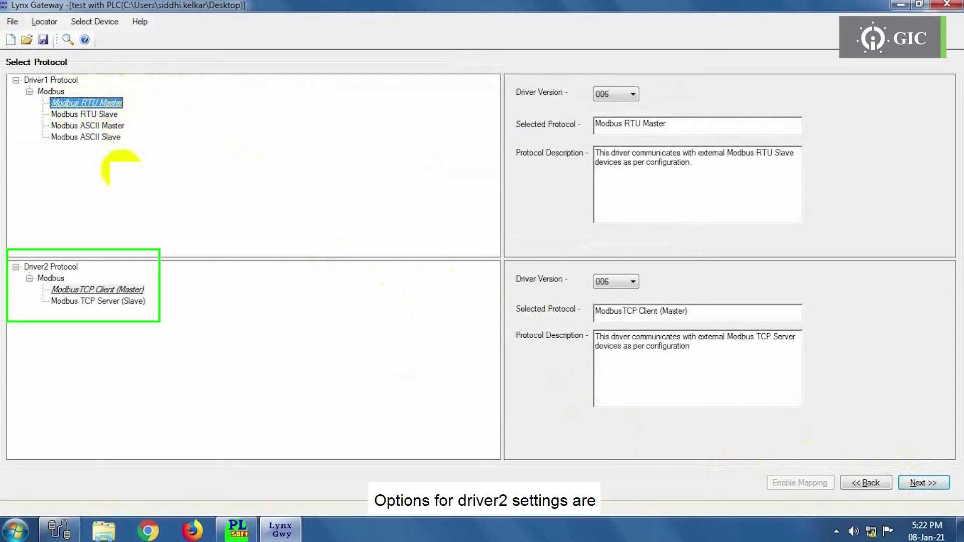
left_click(65, 303)
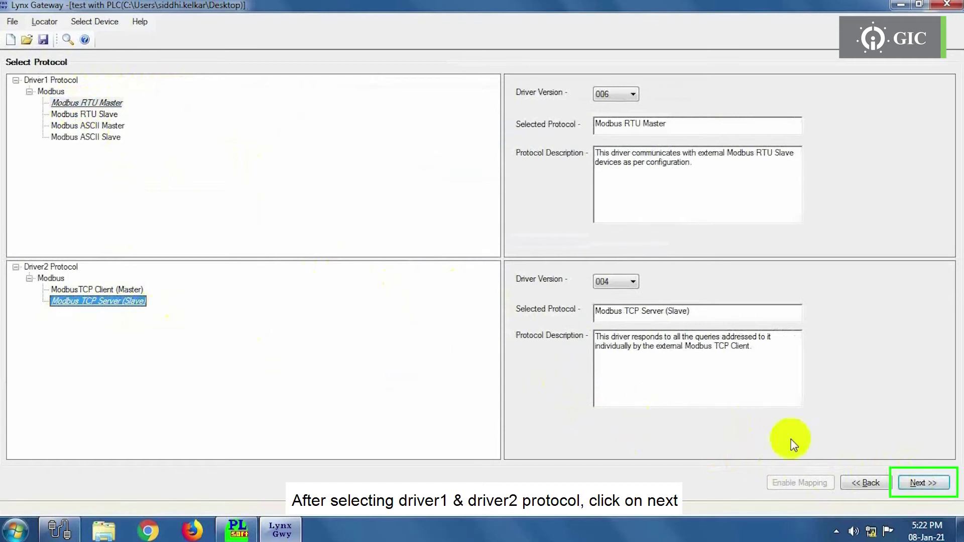
left_click(936, 482)
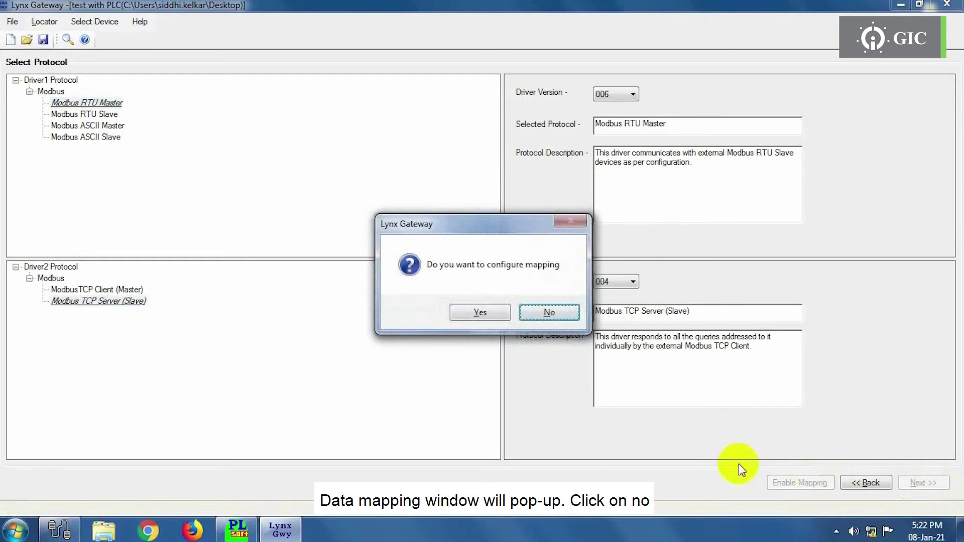
- Decline data mapping to reach Driver 1 settings, then switch to PL-Soft
left_click(530, 314)
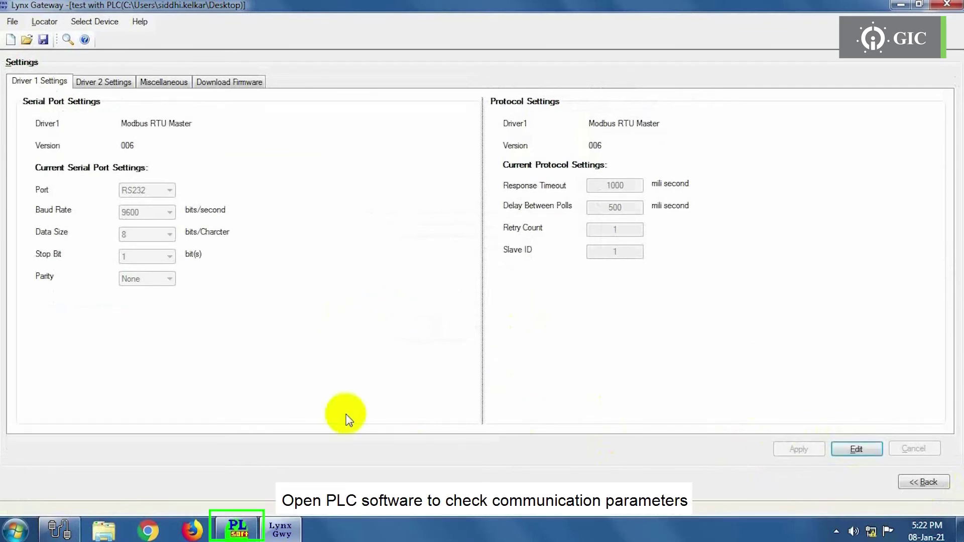
left_click(239, 531)
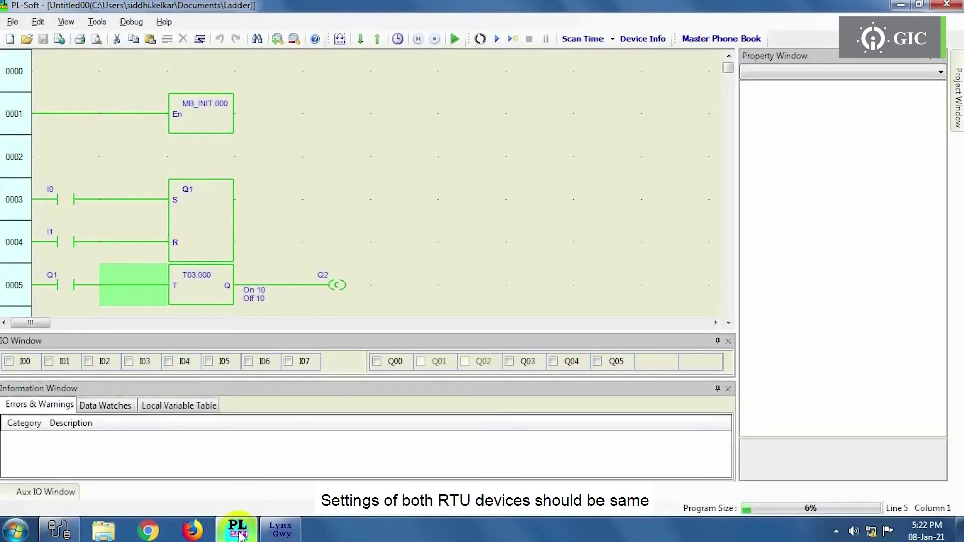
- Check MB_INIT's parameters: slave ID 10, 9600 baud, no parity, 1 stop bit
left_click(198, 122)
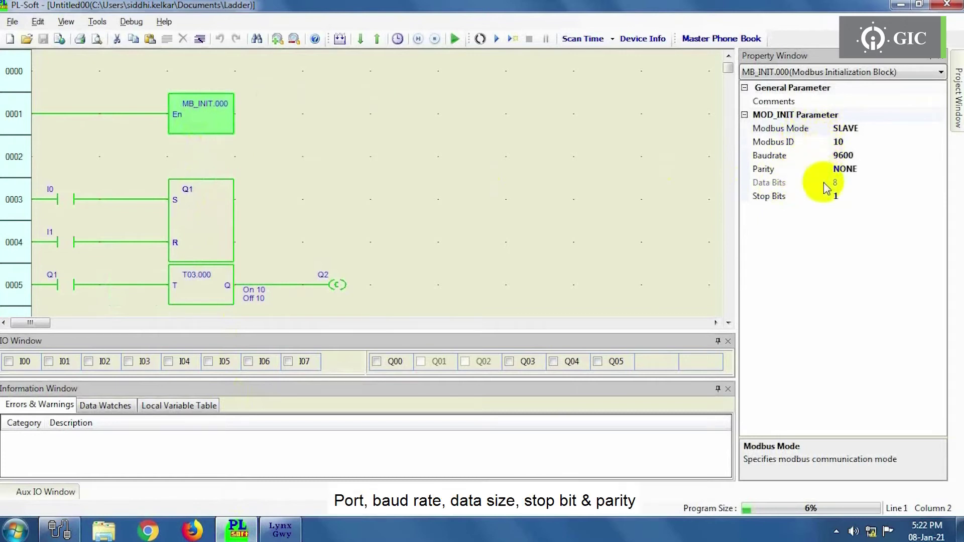
left_click(826, 201)
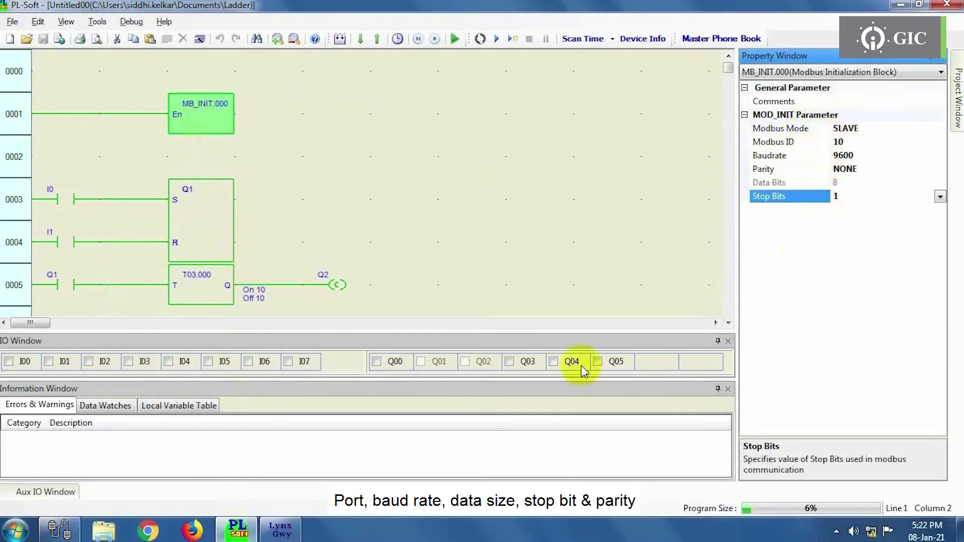
left_click(293, 531)
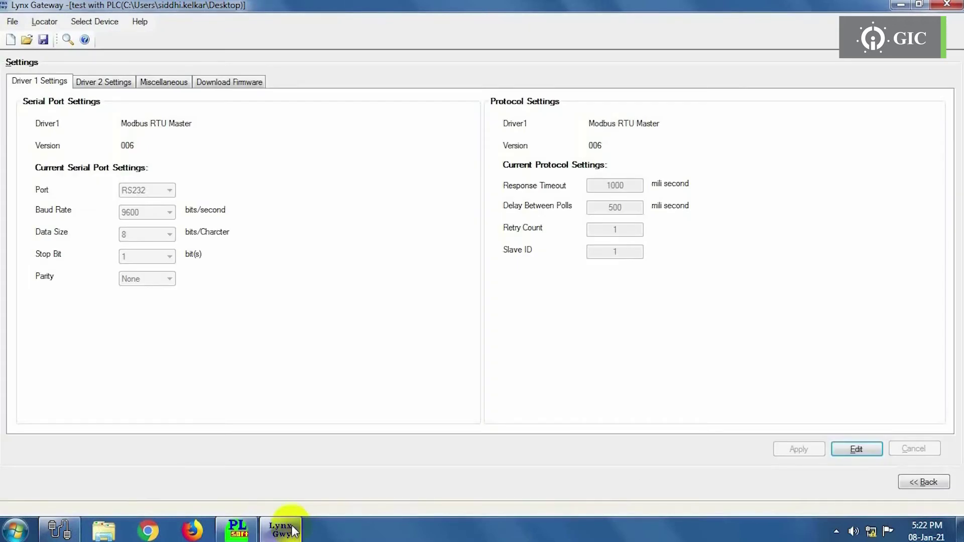
- Change Driver 1's serial port to RS485 and apply the settings
left_click(849, 449)
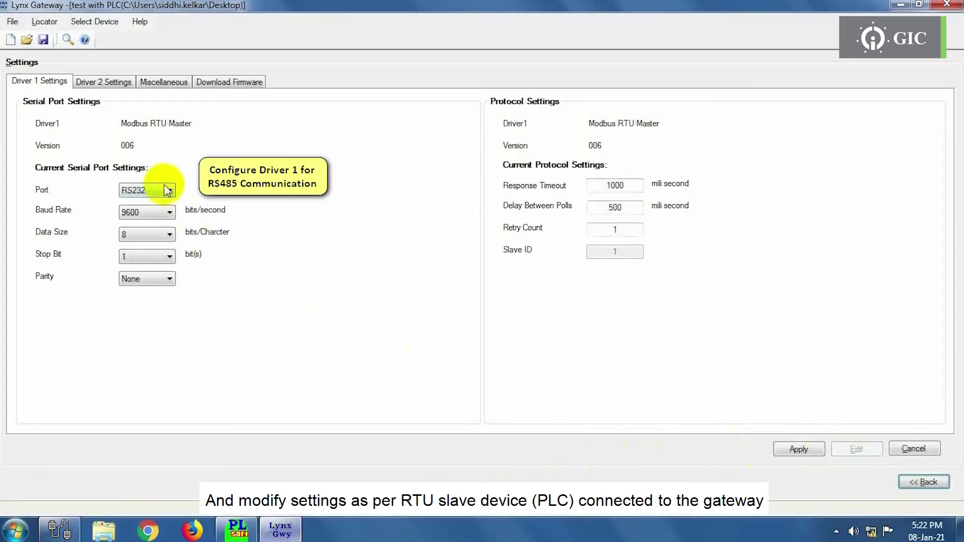
left_click(169, 189)
left_click(151, 222)
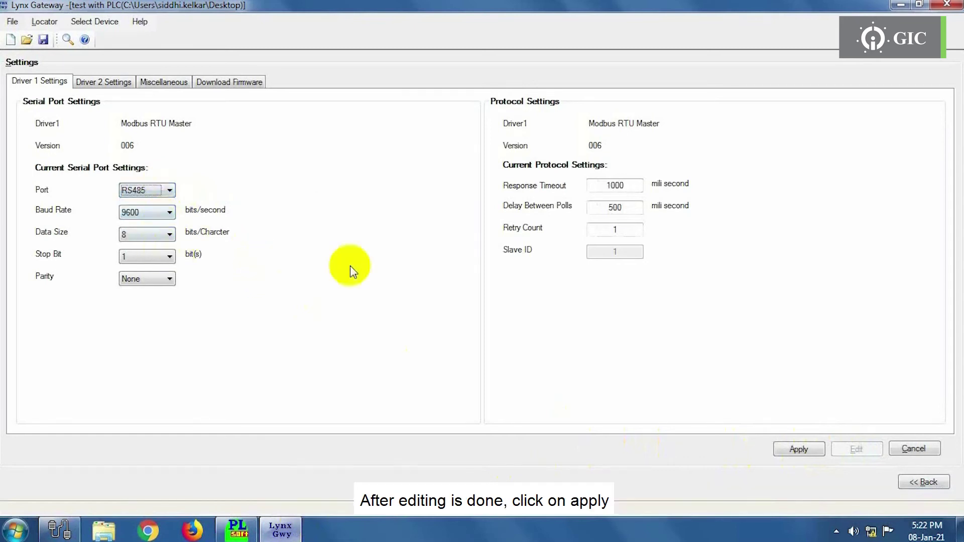
left_click(803, 452)
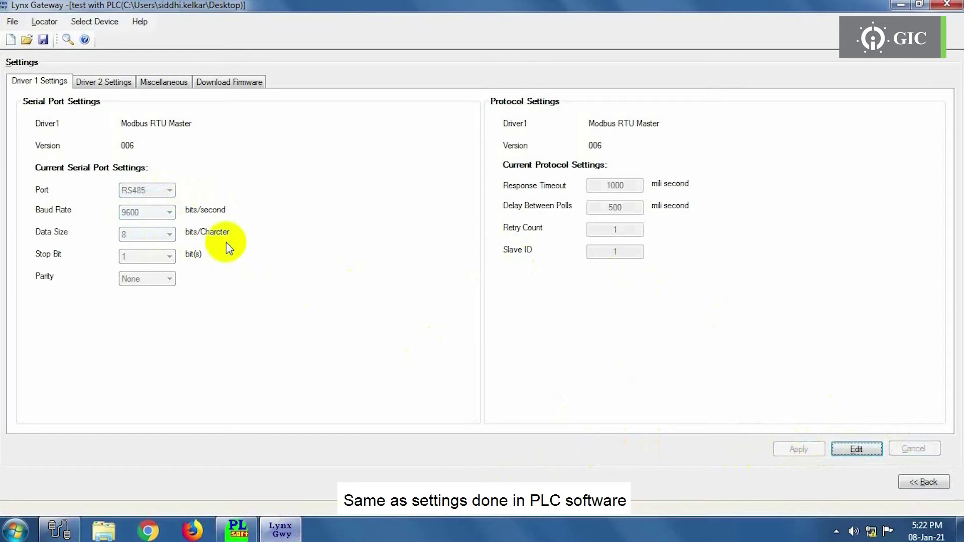
left_click(97, 88)
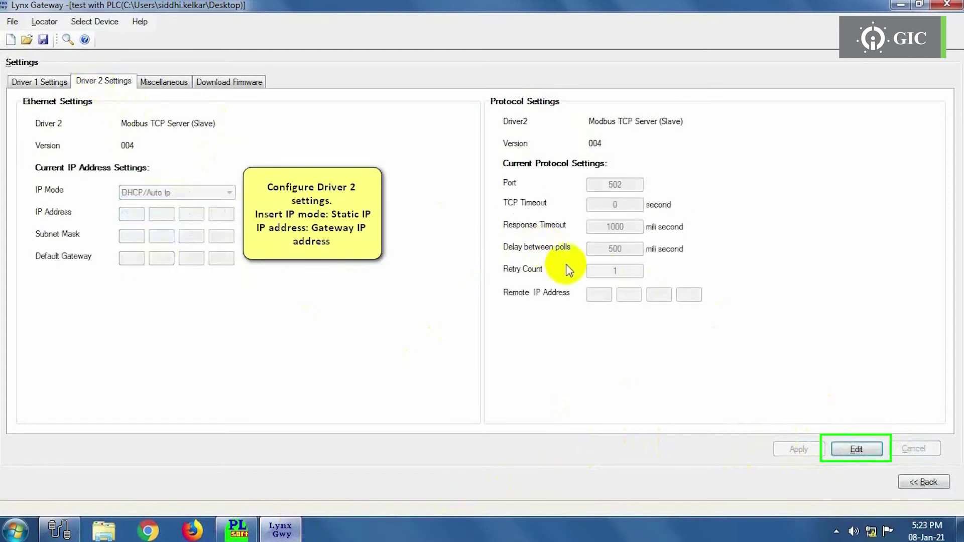
- Switch Driver 2 to Static IP with address 192.168.10.10
left_click(854, 449)
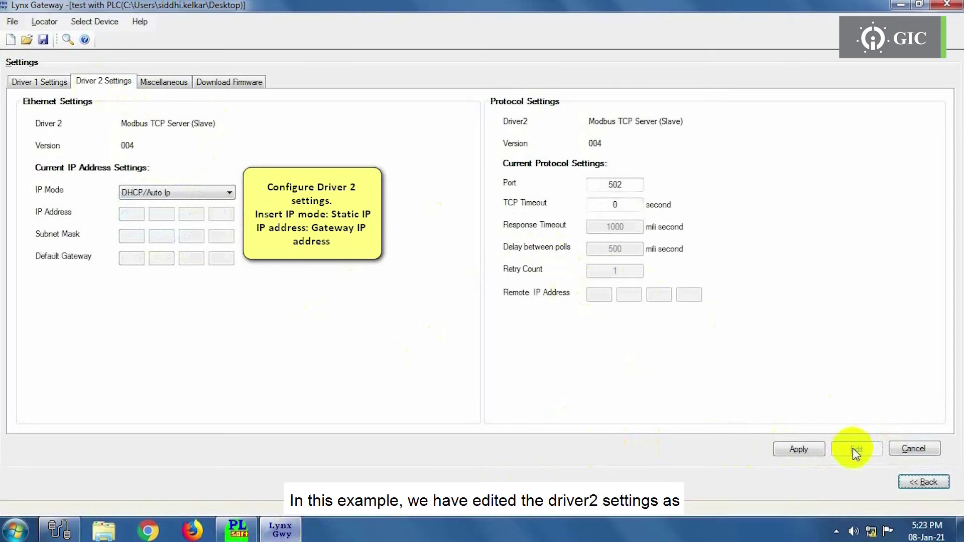
left_click(185, 190)
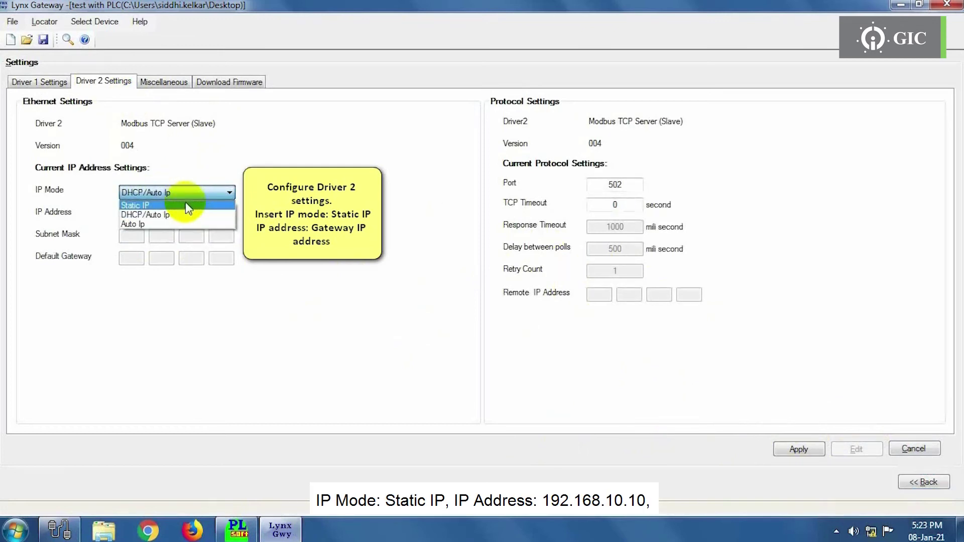
left_click(186, 206)
left_click(127, 214)
type("1")
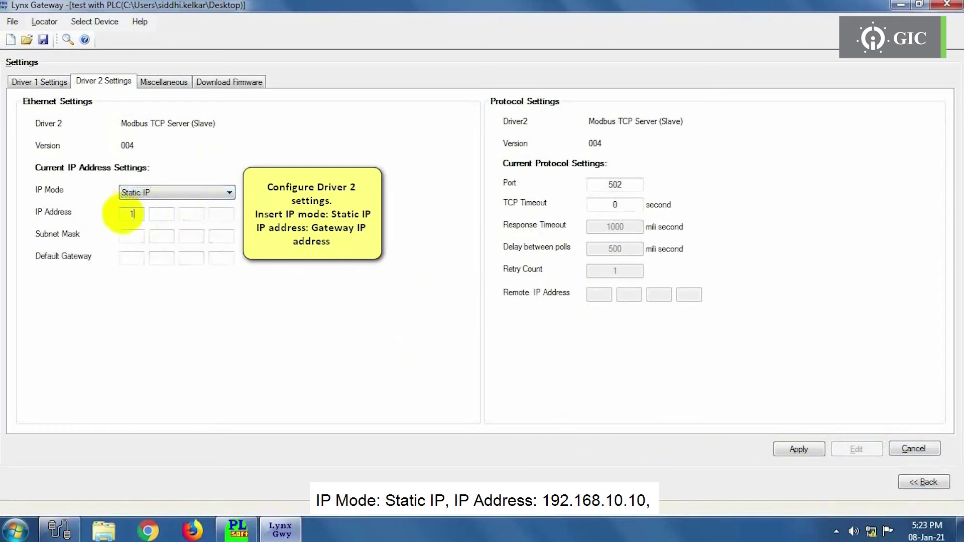
type("92 168 10")
left_click(224, 215)
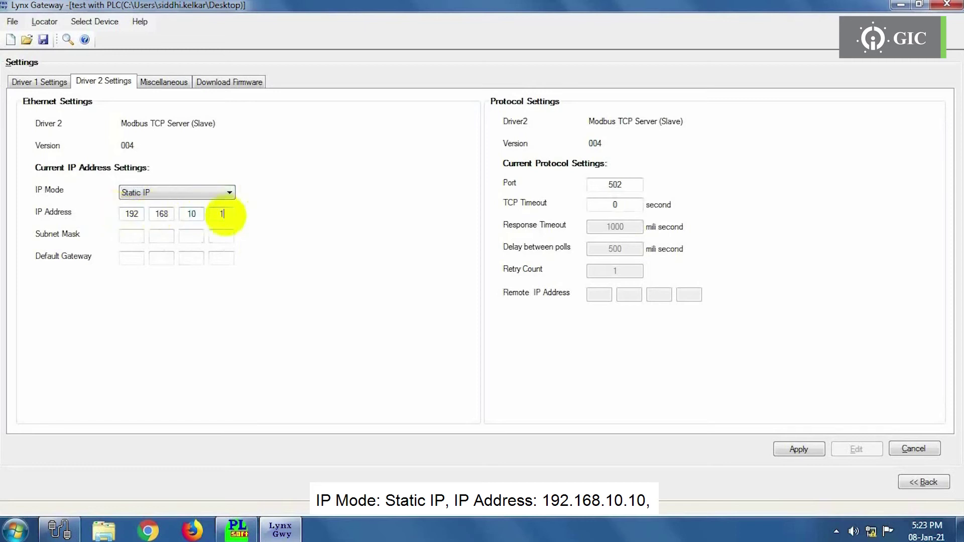
type("10")
- Enter subnet mask 255.255.255.0 and default gateway 192.168.10.1
left_click(132, 239)
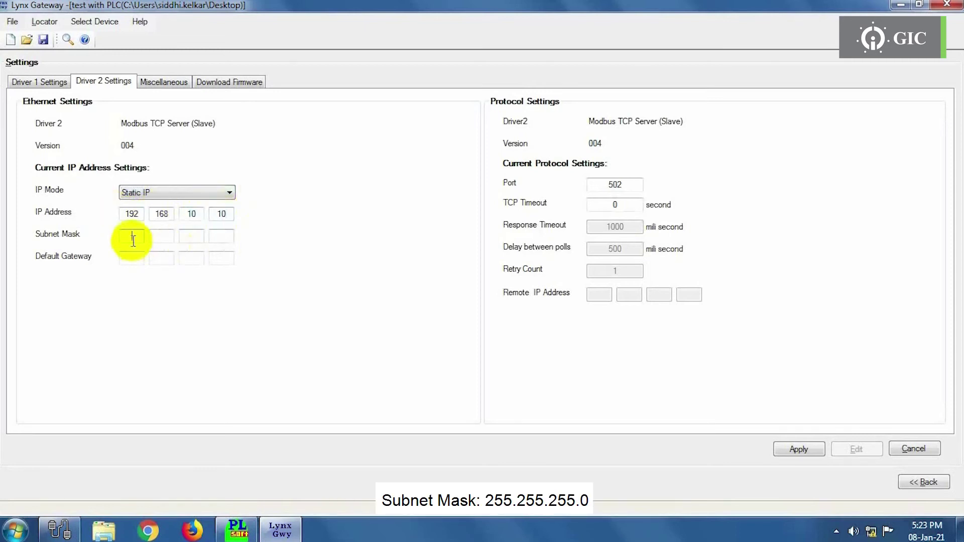
type("255")
left_click(161, 238)
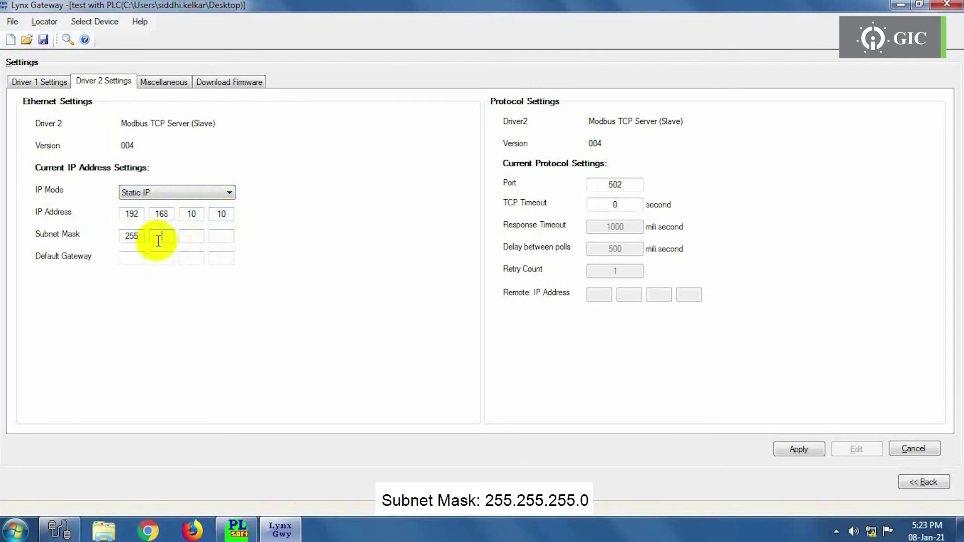
type("255")
left_click(180, 237)
type("255.2")
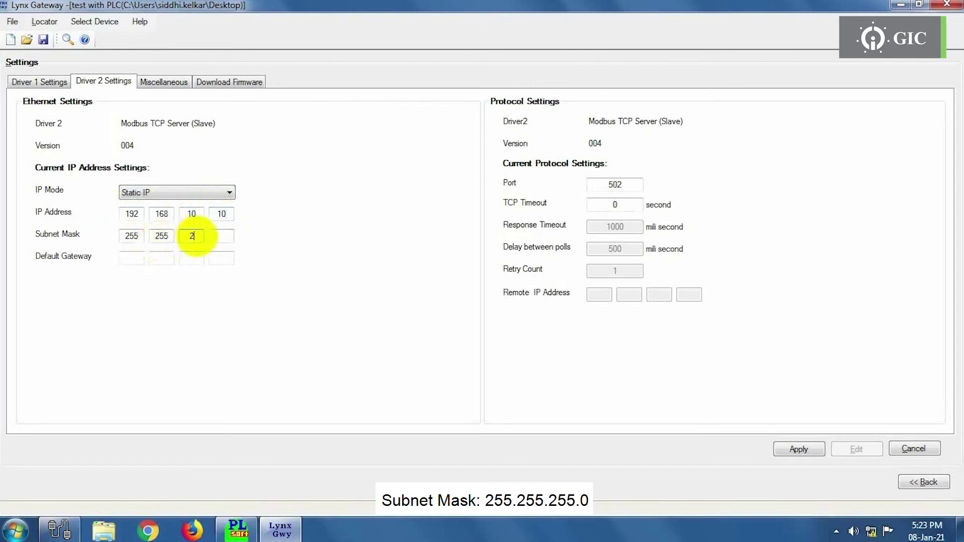
type("0")
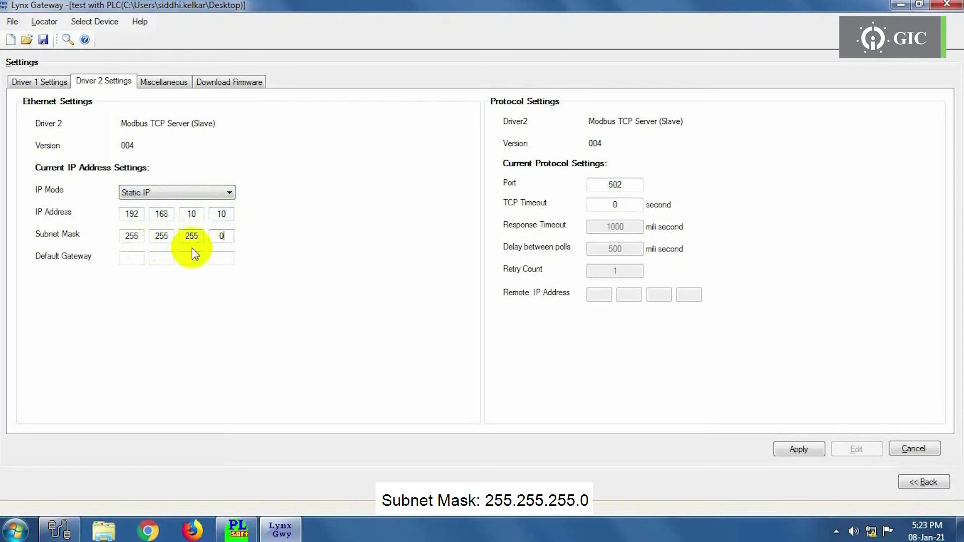
left_click(135, 256)
type("192")
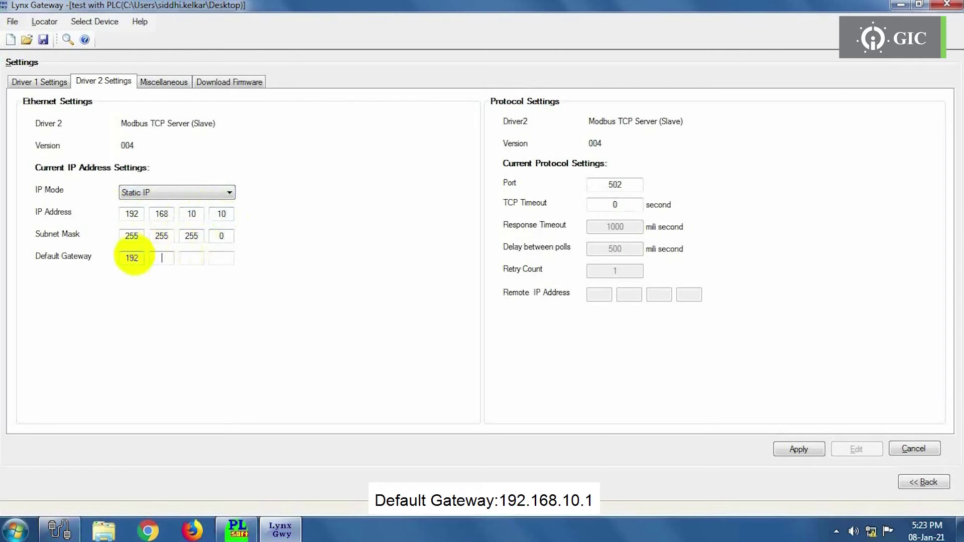
type(".168.10.1")
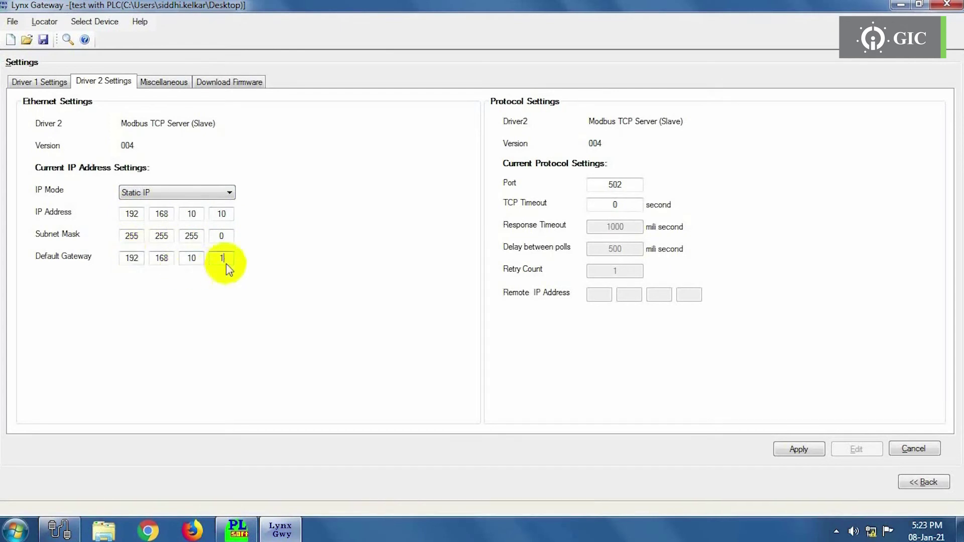
- Recheck the module list with Lynx Locator and apply the Driver 2 settings
left_click(44, 21)
left_click(55, 39)
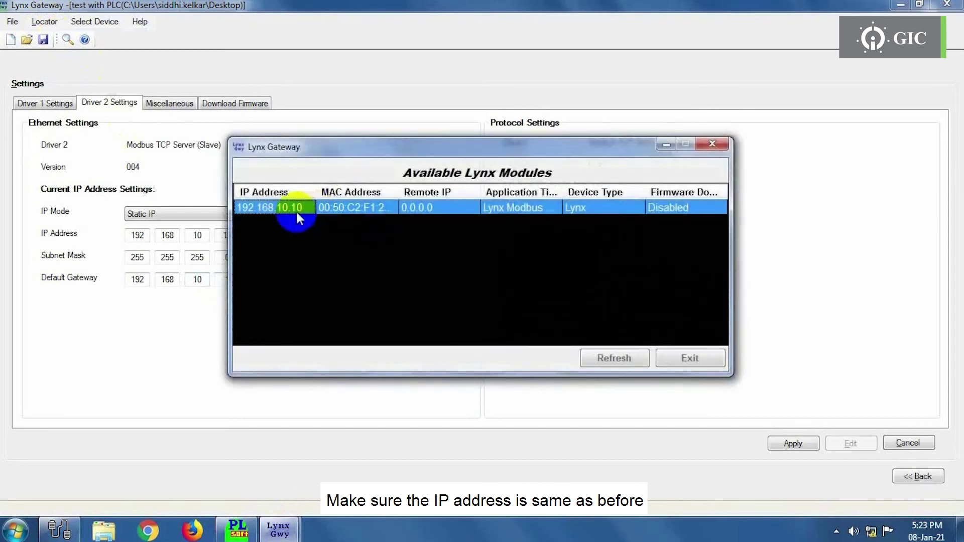
left_click_drag(296, 206, 437, 227)
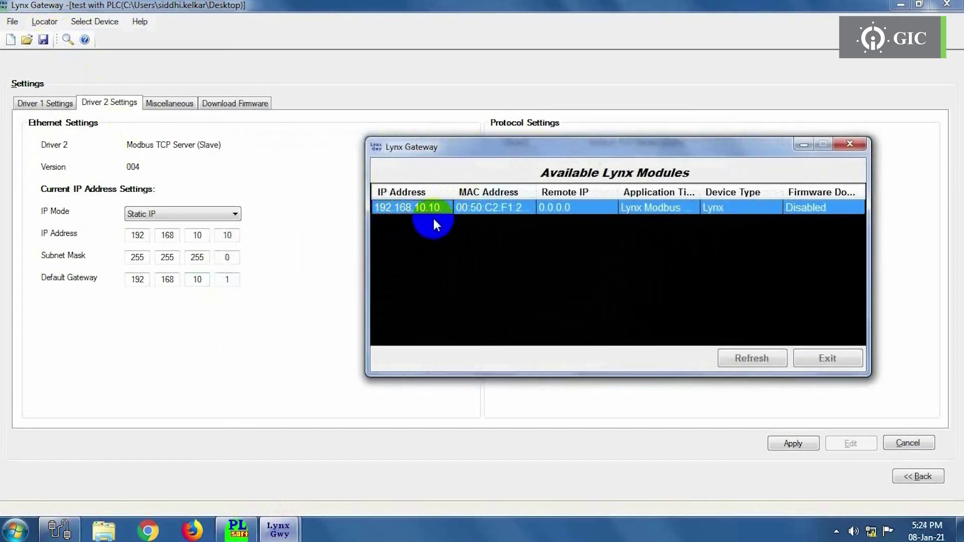
left_click(852, 144)
left_click(789, 444)
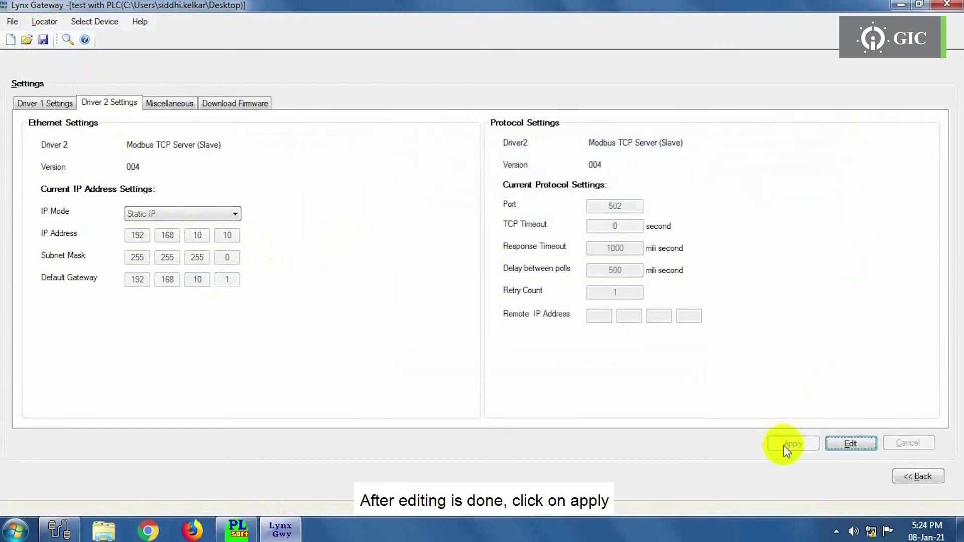
left_click(209, 111)
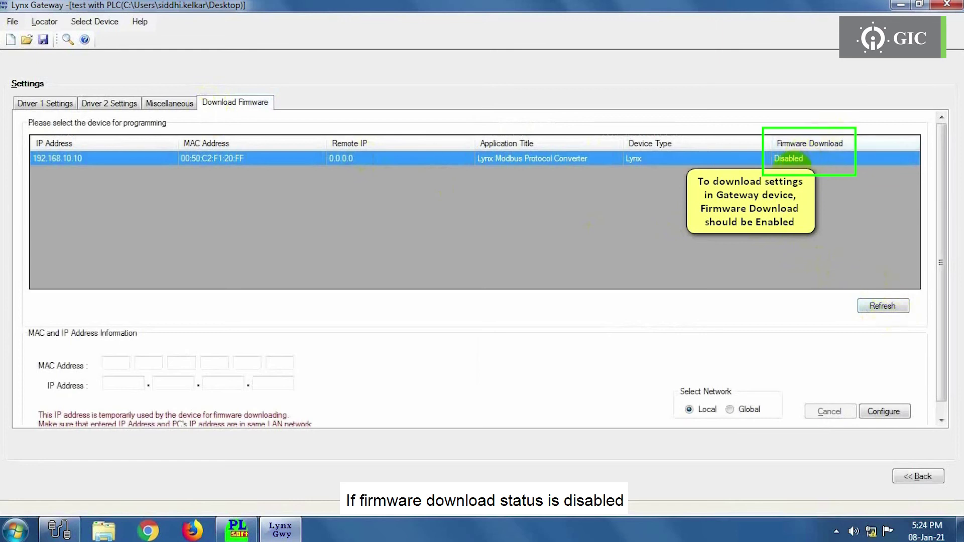
- Use Lynx Locator to list the Lynx modules available on the network
left_click(44, 21)
left_click(55, 38)
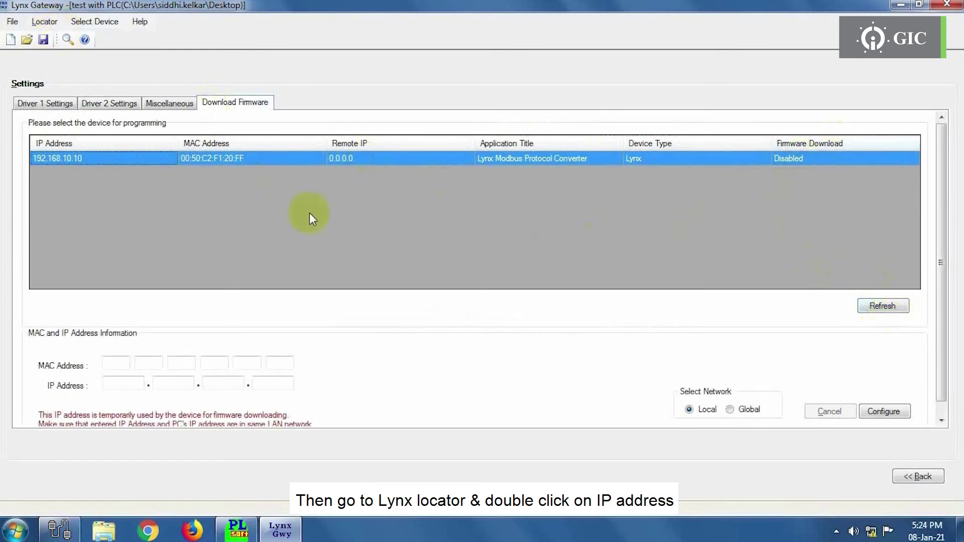
- Open the web page of gateway 192.168.10.10 and log in with the default password
double_click(297, 210)
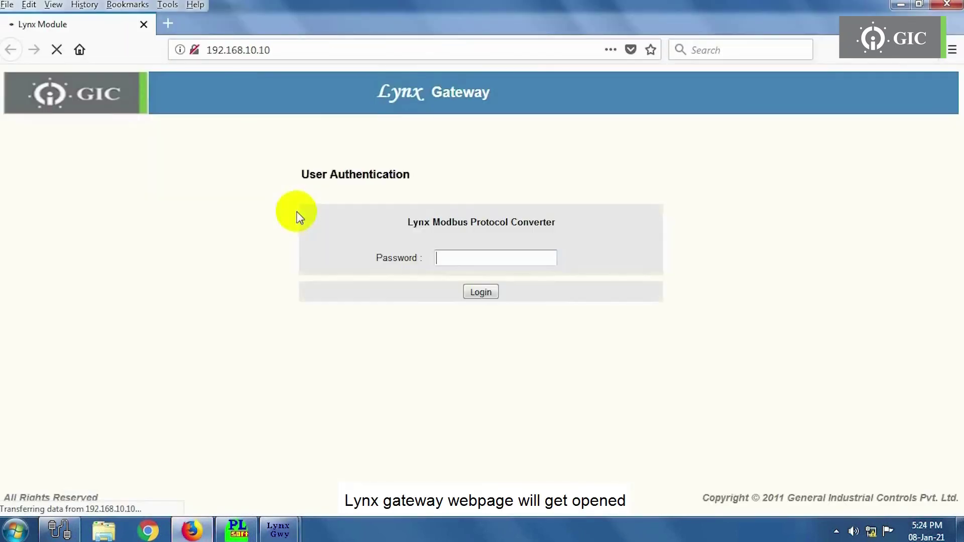
type("gateway")
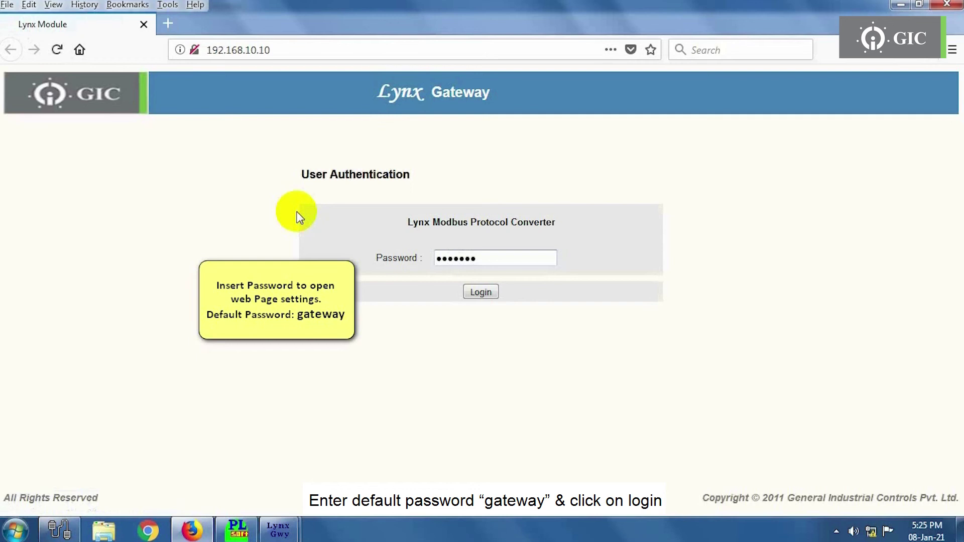
left_click(480, 294)
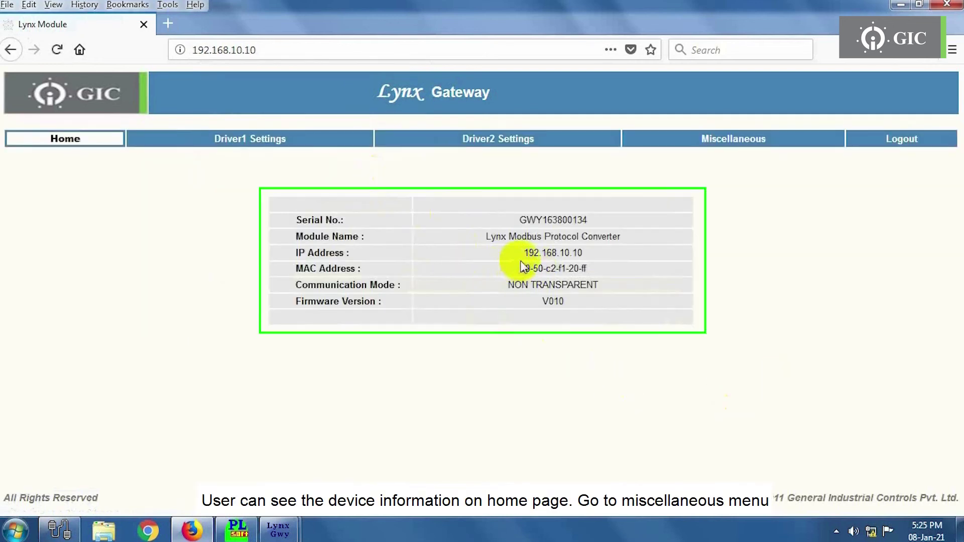
- Set Miscellaneous > Firmware Download through software to Enable and submit it
left_click(752, 146)
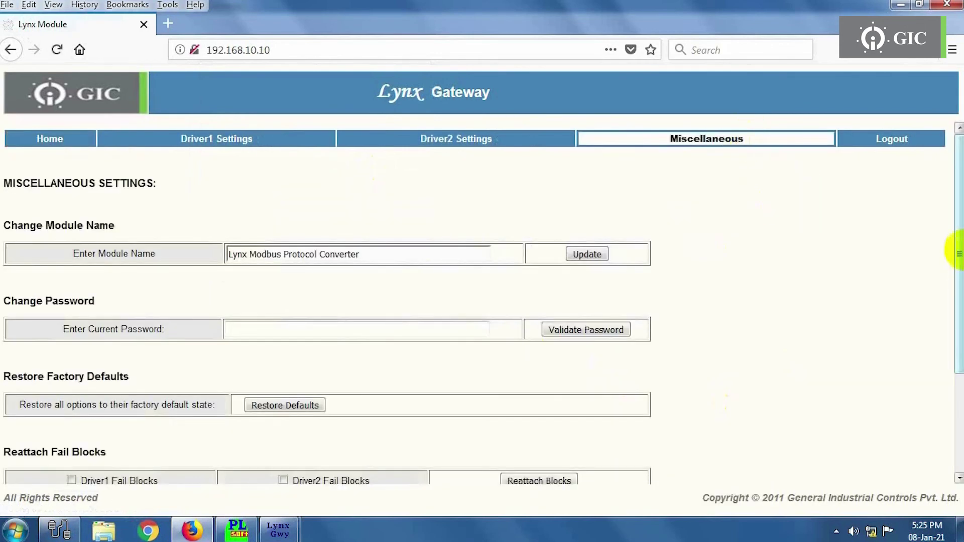
left_click_drag(954, 242, 959, 351)
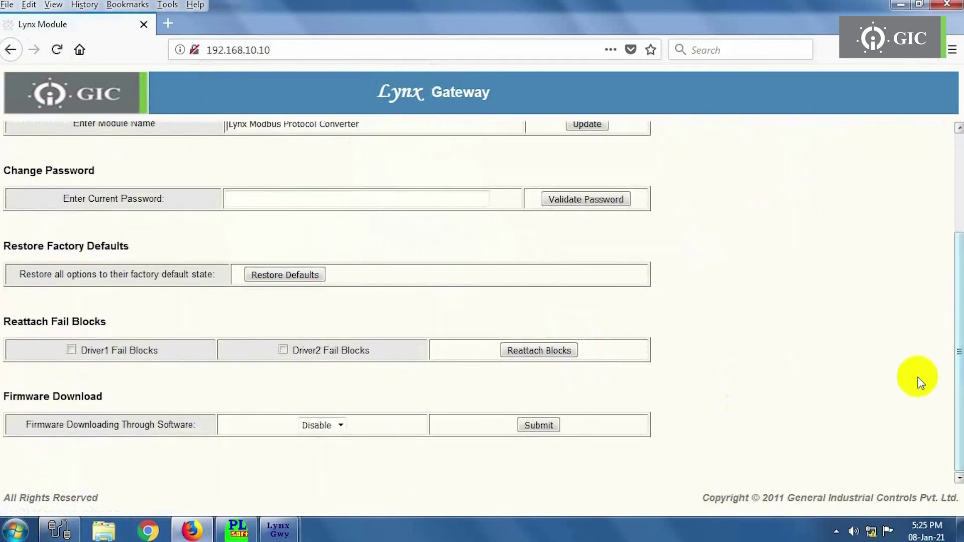
left_click(340, 425)
left_click(334, 444)
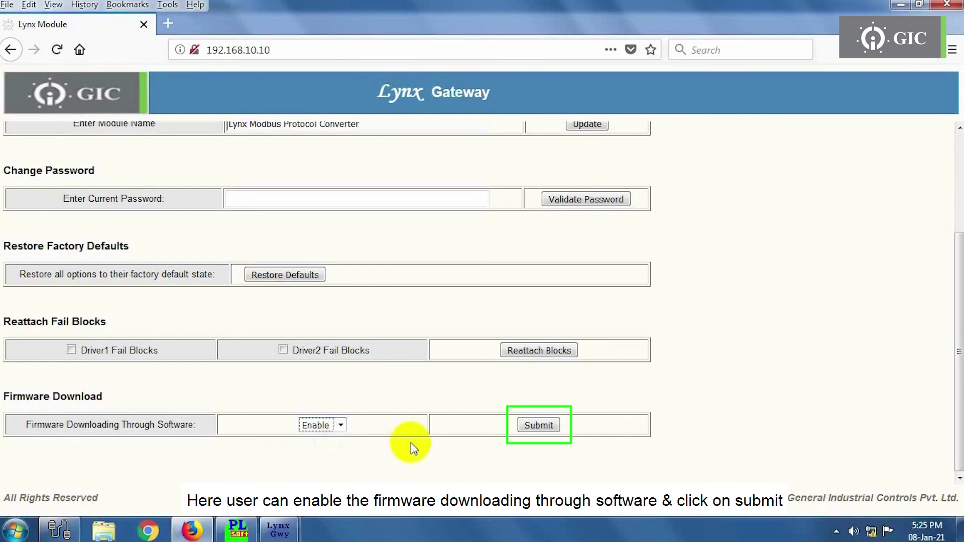
left_click(540, 425)
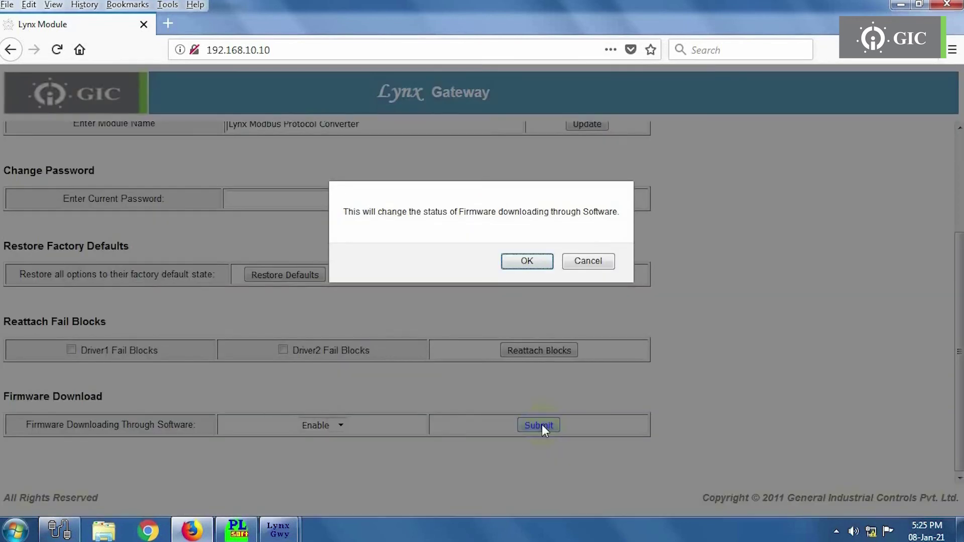
left_click(532, 266)
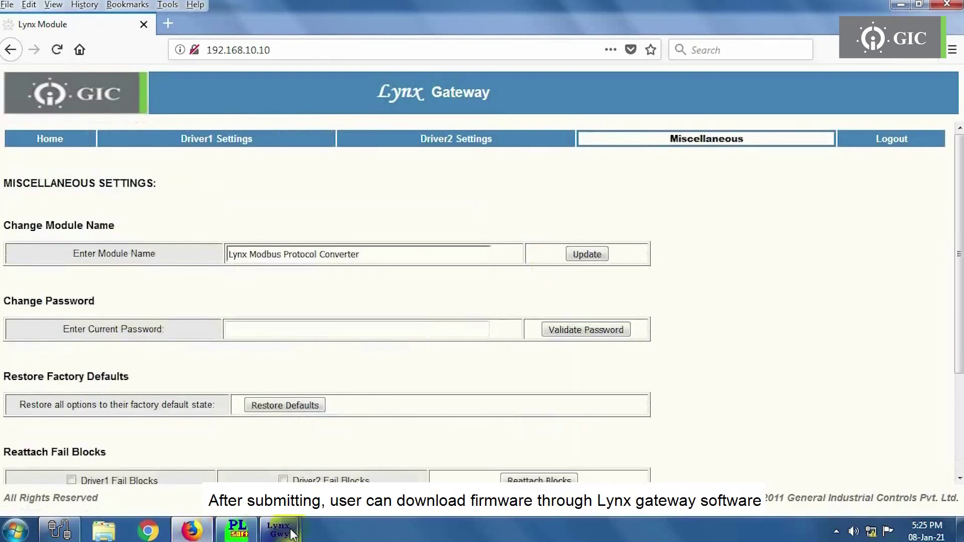
mouse_move(279, 530)
left_click(327, 467)
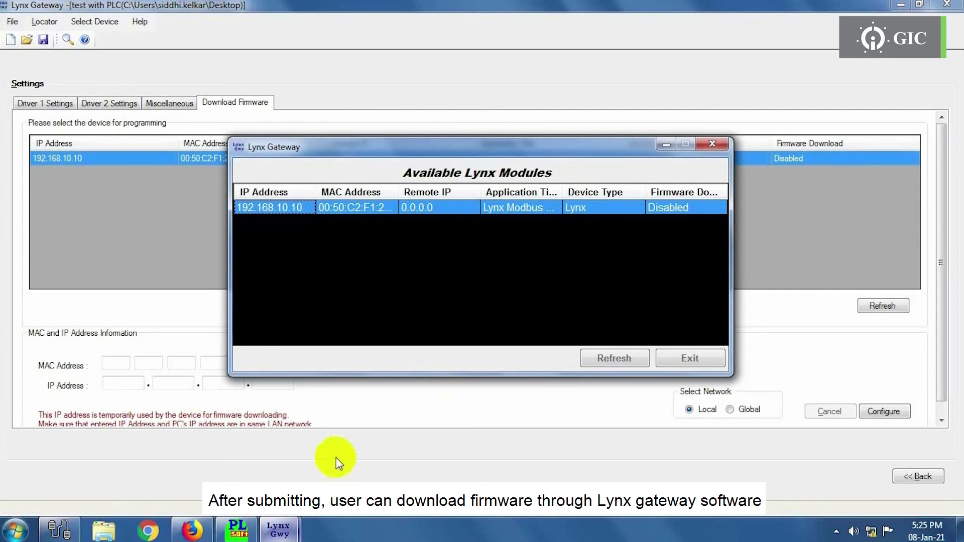
- Refresh the device list and download the configuration to 192.168.10.10 over Local until it succeeds
left_click(710, 149)
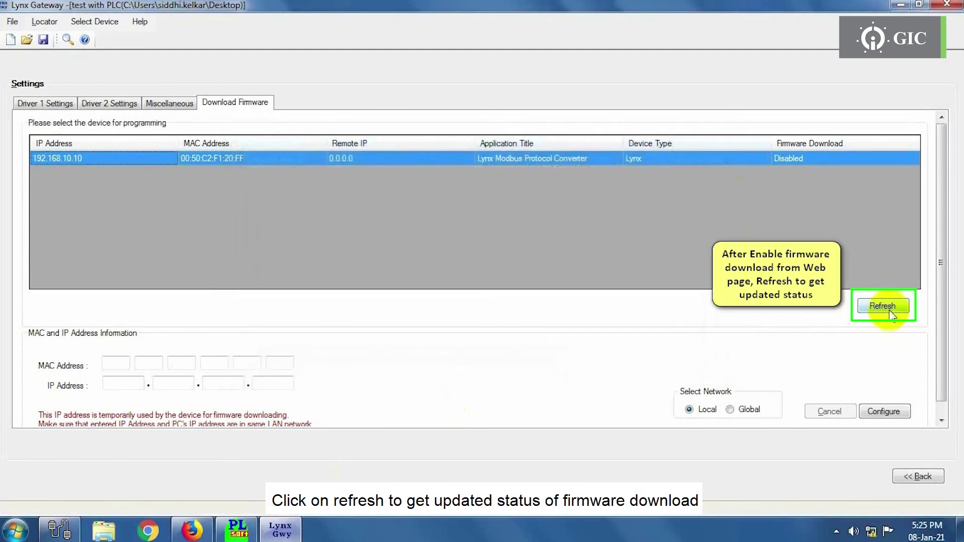
left_click(890, 312)
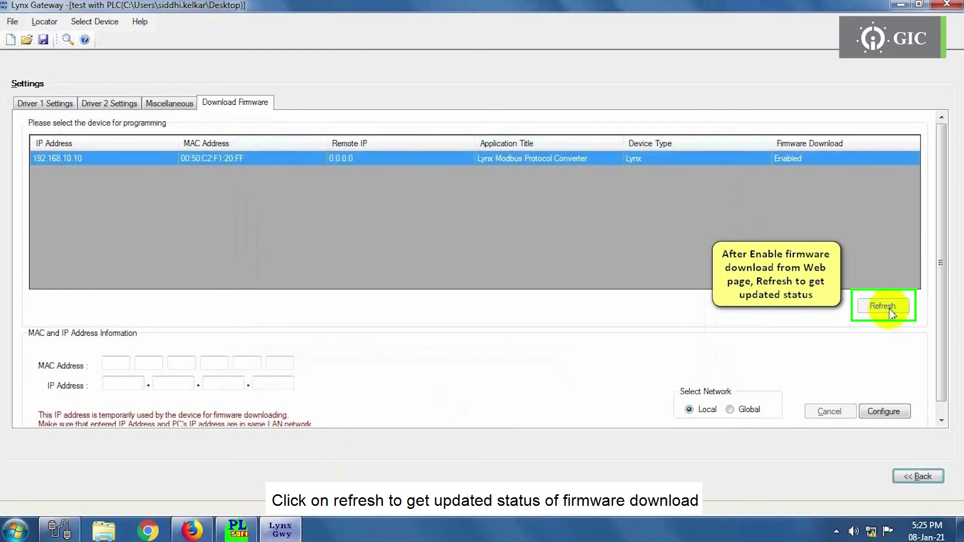
double_click(800, 159)
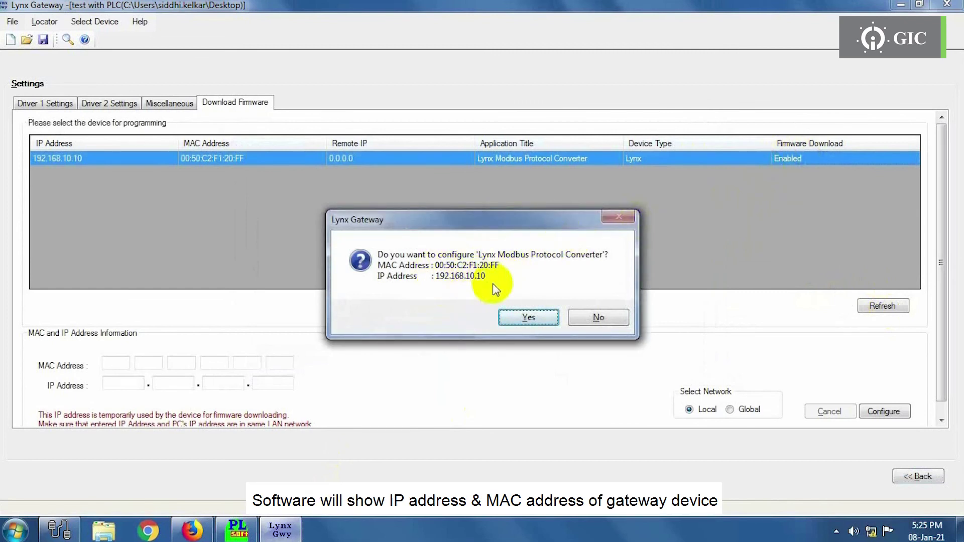
left_click(528, 317)
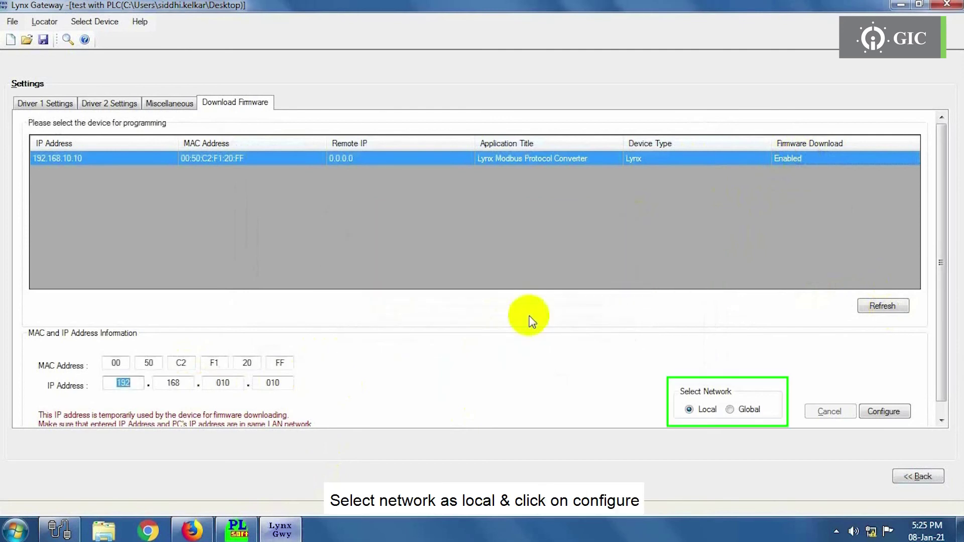
left_click(883, 416)
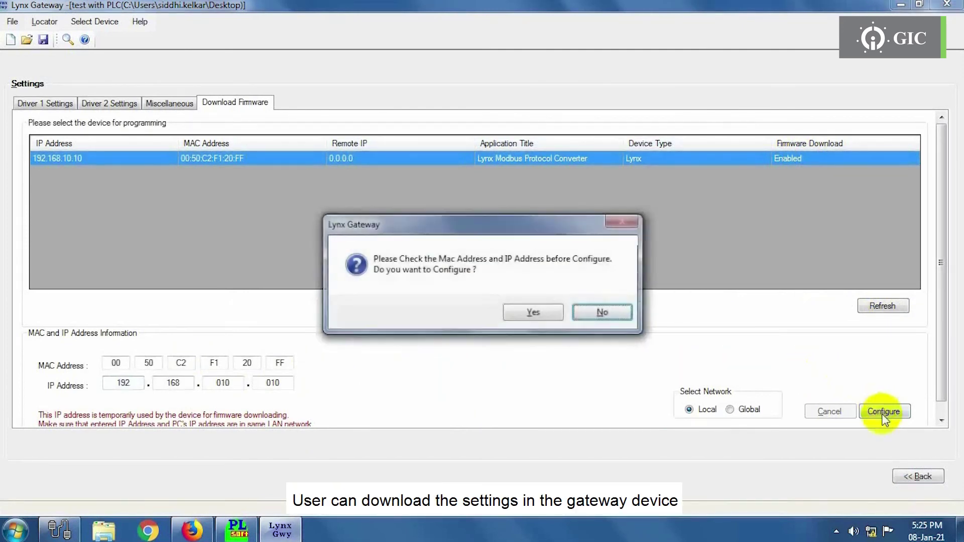
left_click(517, 312)
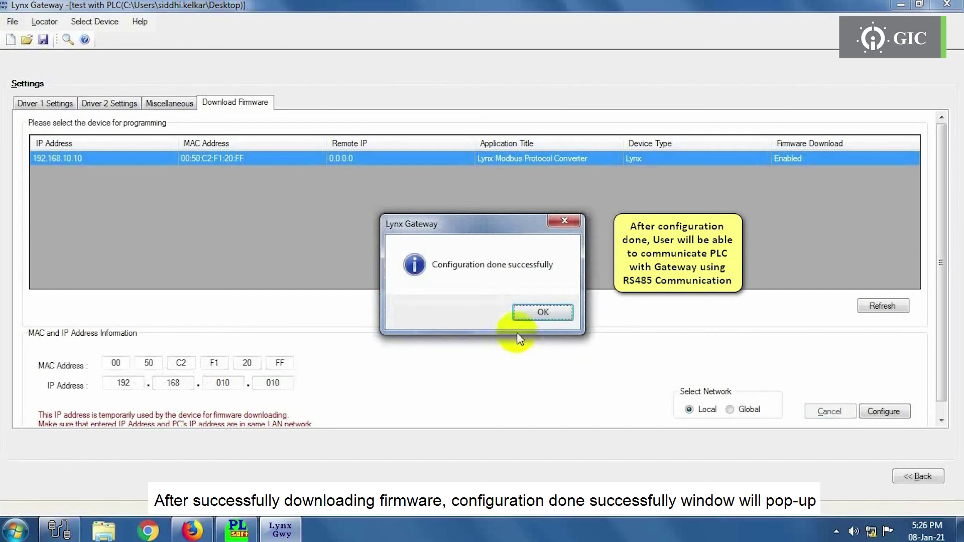
left_click(541, 319)
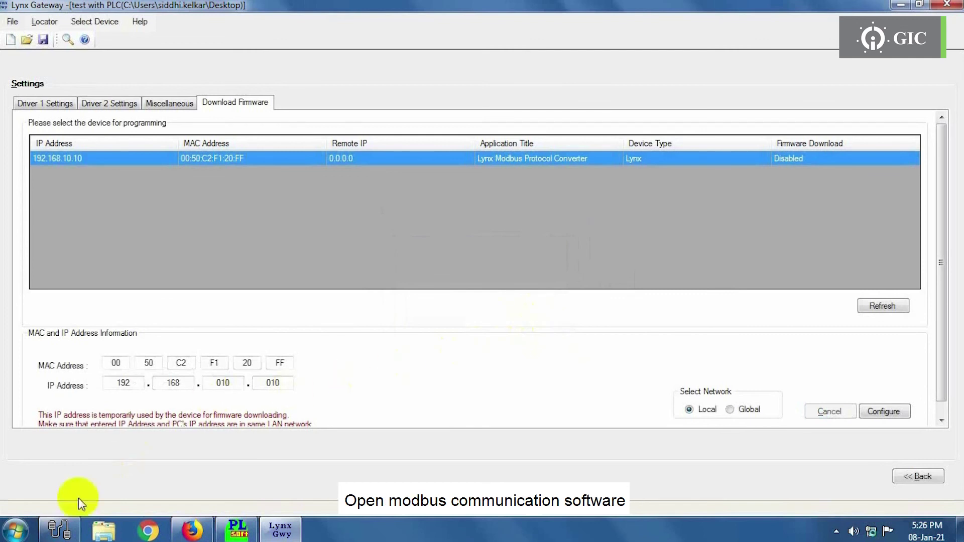
- In Modbus Poll, set the poll definition to slave ID 10, checked against PL-Soft
left_click(59, 530)
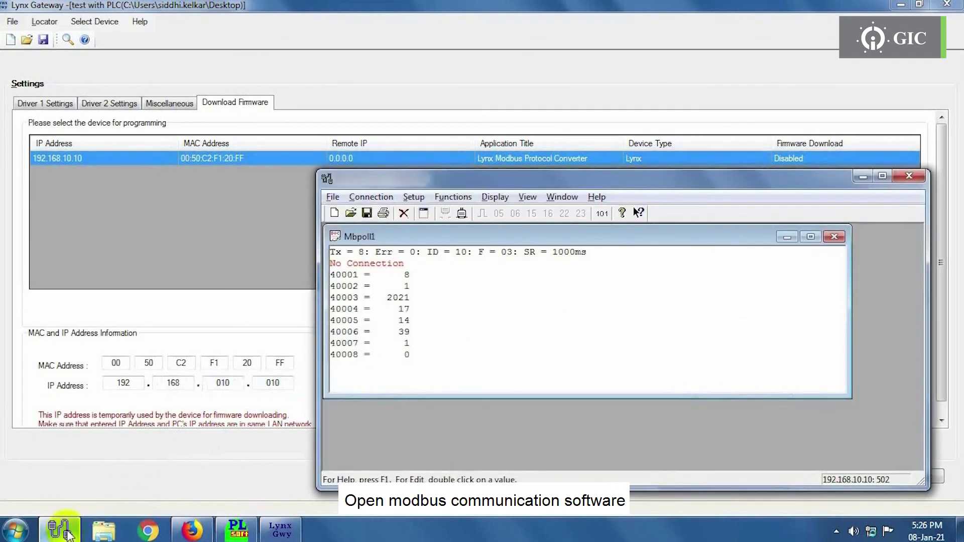
left_click(413, 196)
left_click(411, 215)
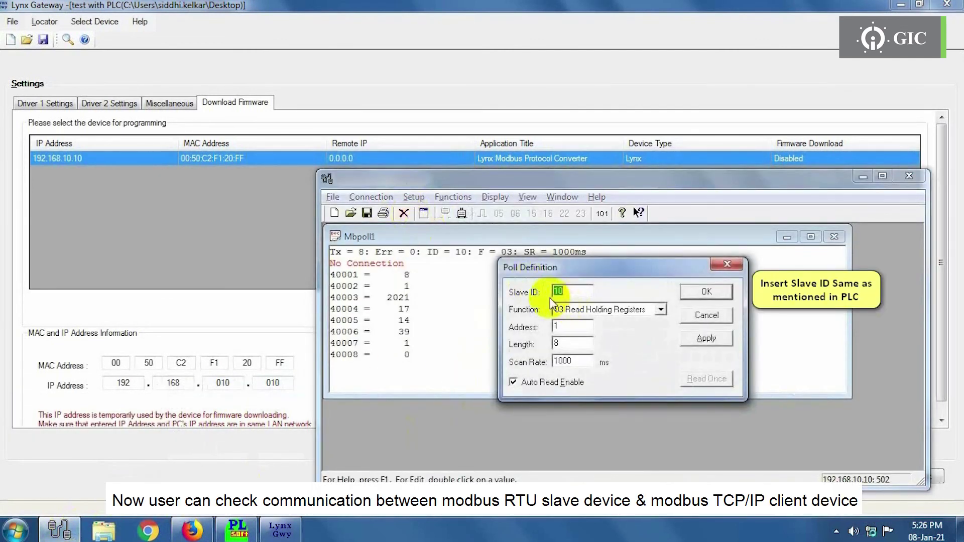
left_click(238, 530)
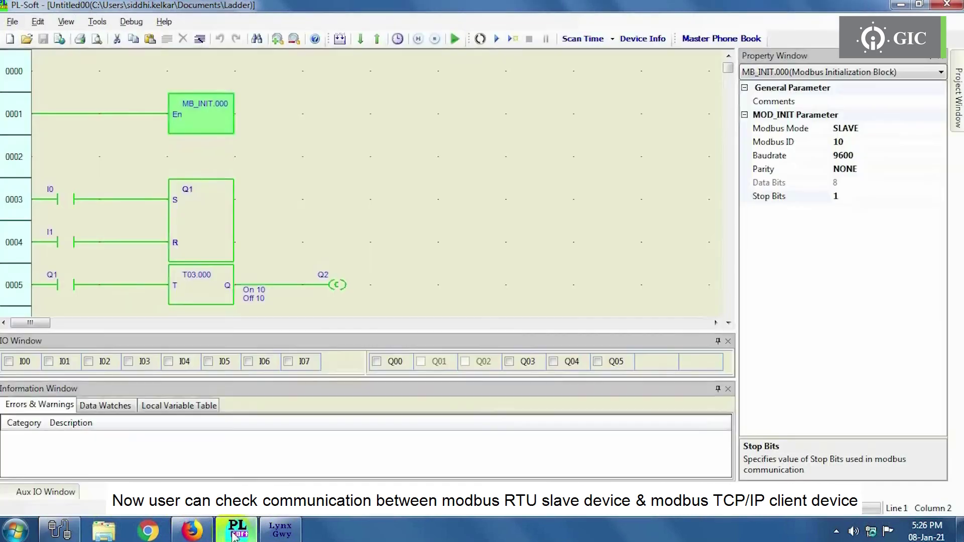
left_click(59, 529)
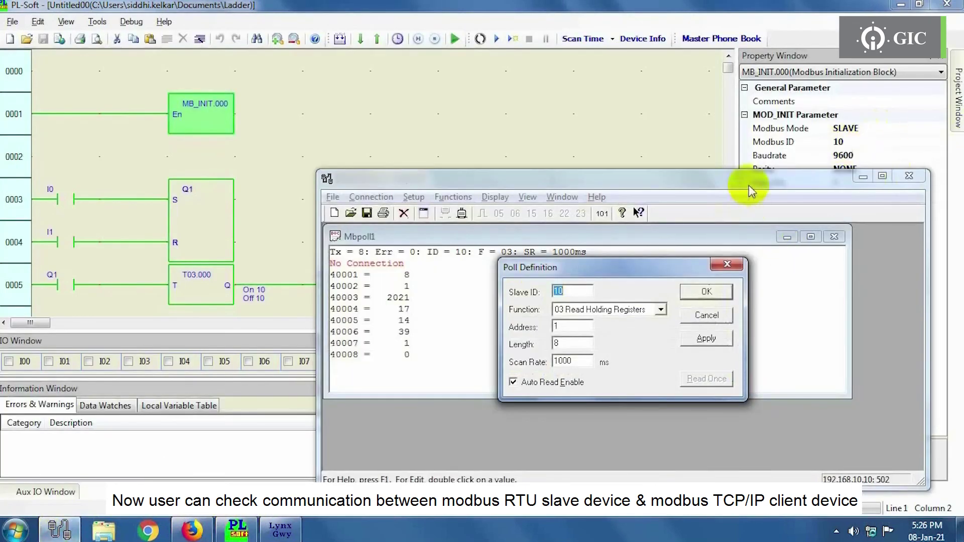
left_click(706, 291)
- Connect over TCP/IP to 192.168.10.10 port 502 and start polling the holding registers
left_click(371, 196)
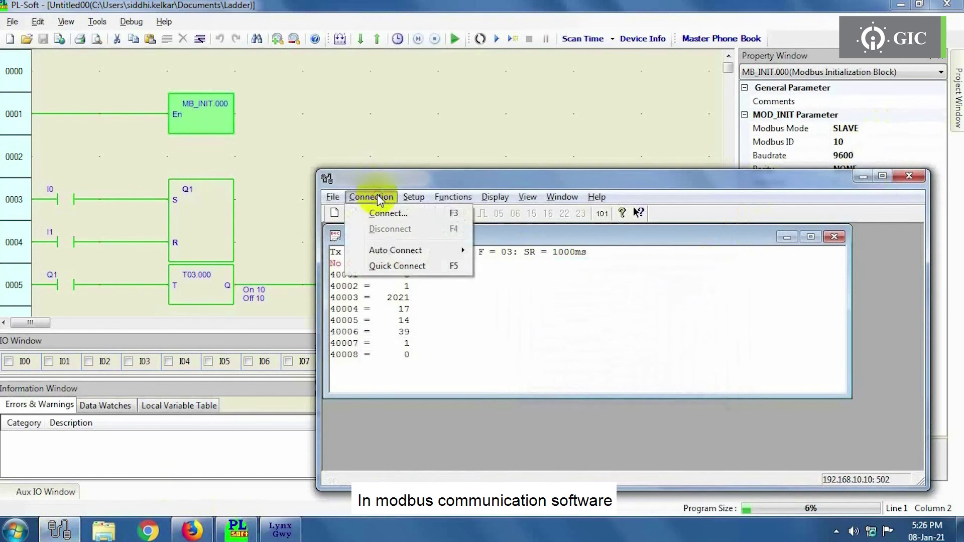
left_click(383, 211)
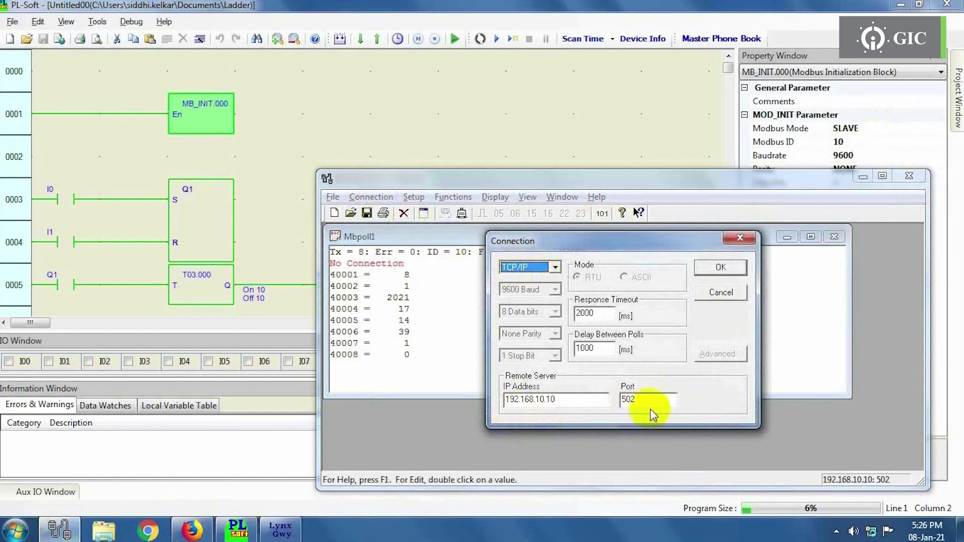
left_click(717, 267)
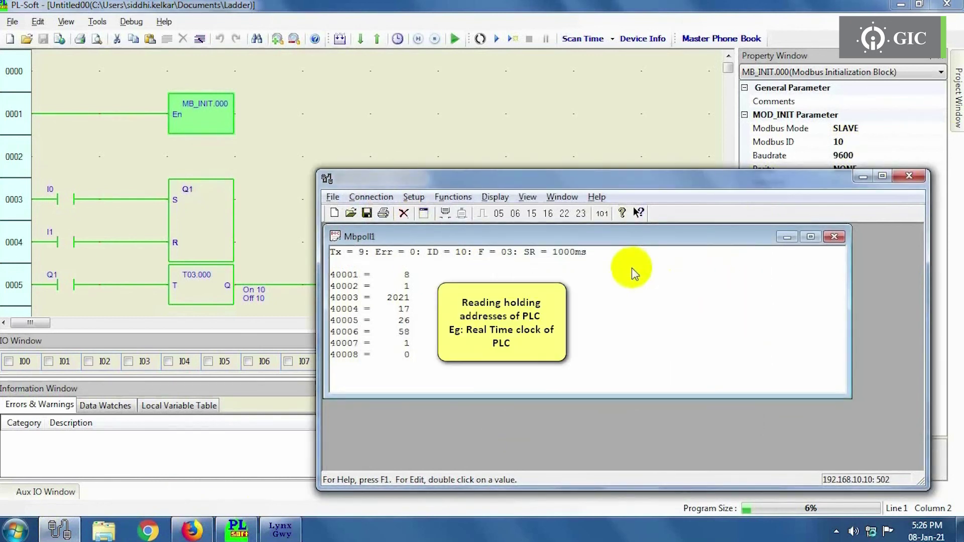